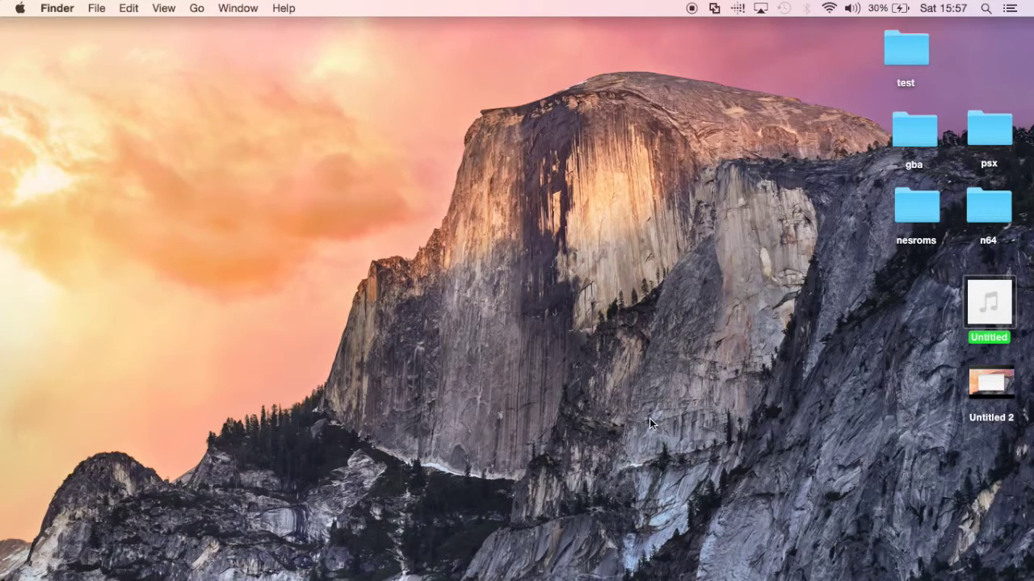
Restore the Kali-Linux-2.0.0-vm-amd64 virtual machine from the Dock and open a root terminal.
mouse_move(688, 577)
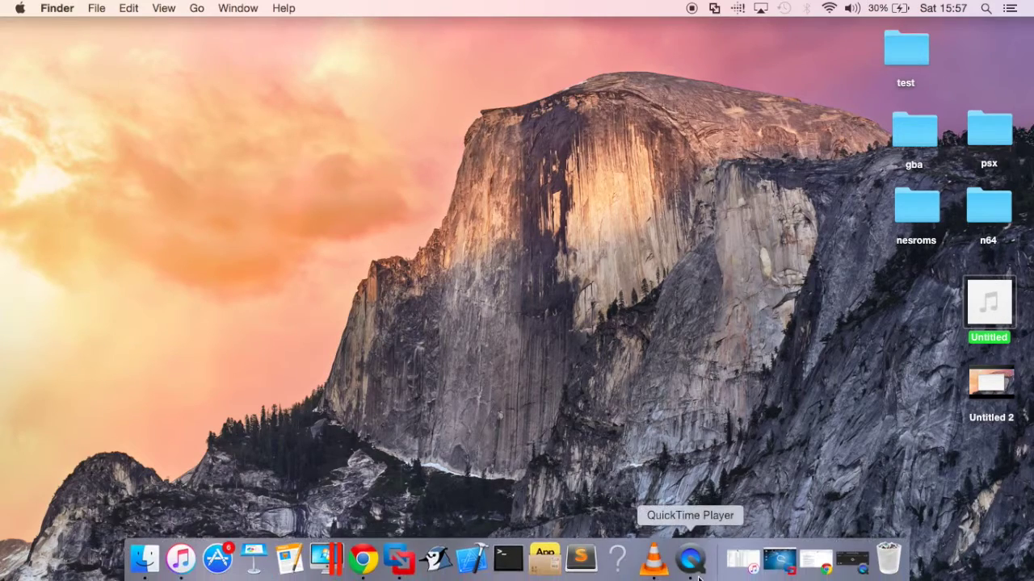
left_click(782, 574)
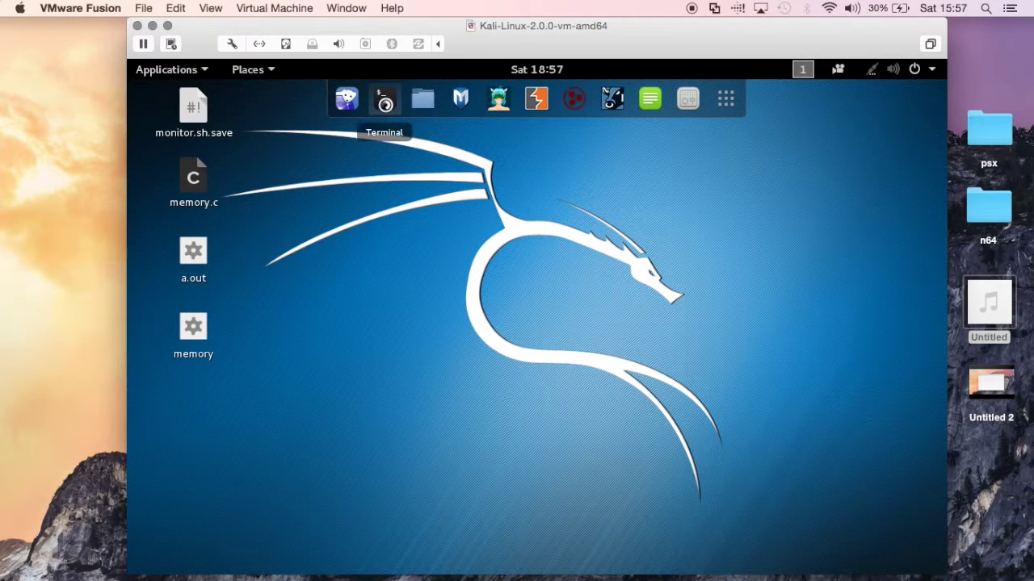
left_click(384, 98)
Recall and run 'nmap 192.168.1.0-255 -p 80' from history, finding 6 hosts up.
type("nm")
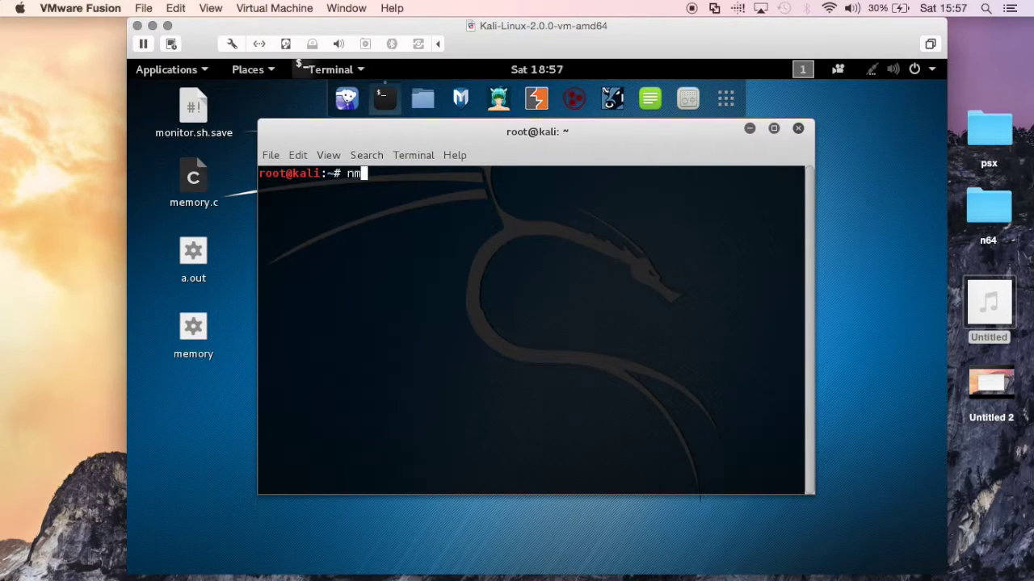
key("BackSpace")
key("BackSpace")
key("Up")
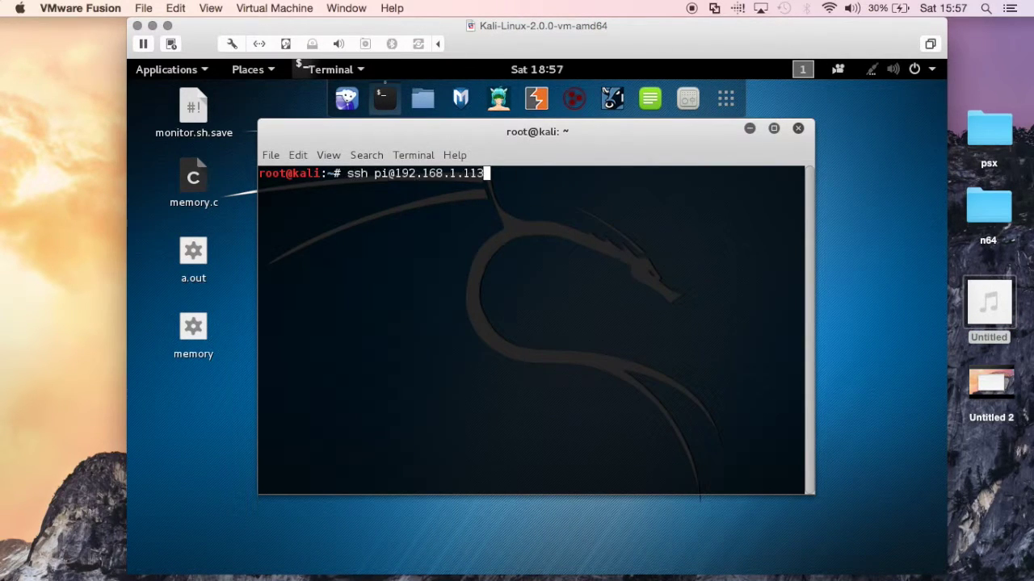
key("Up")
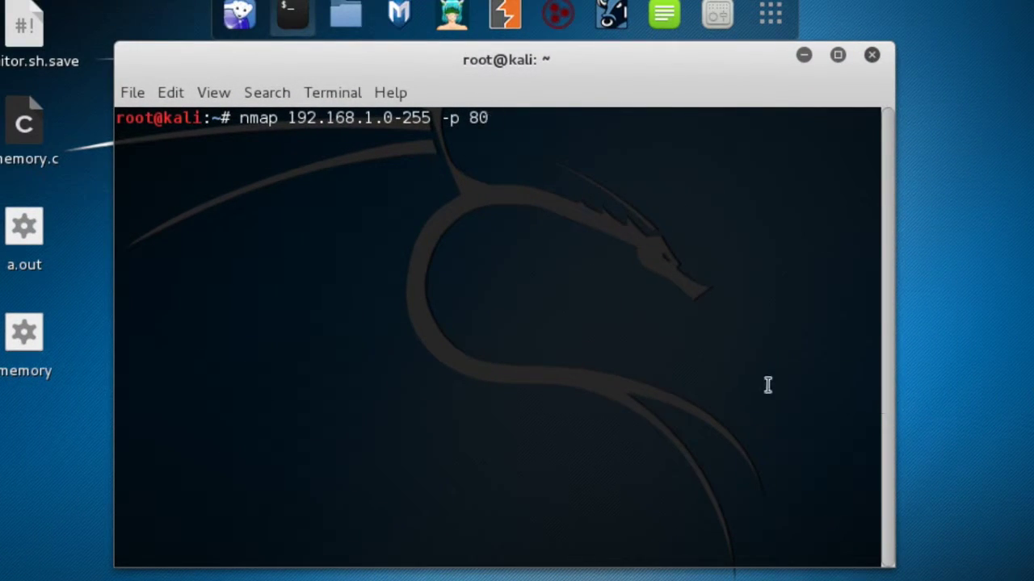
key("Return")
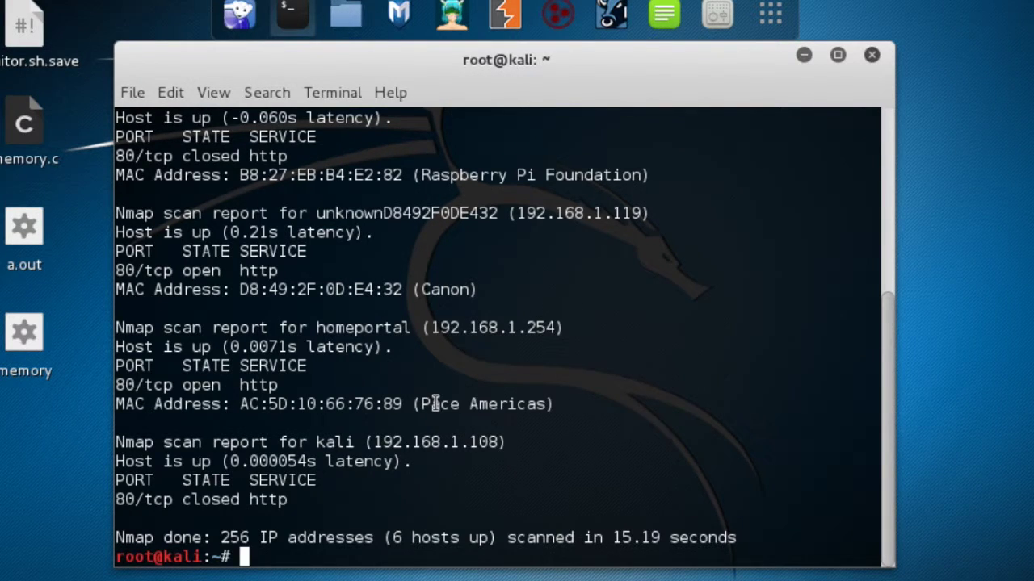
scroll(436, 403, "up", 1)
Copy the raspberrypi host's address 192.168.1.113 from the nmap results.
double_click(487, 153)
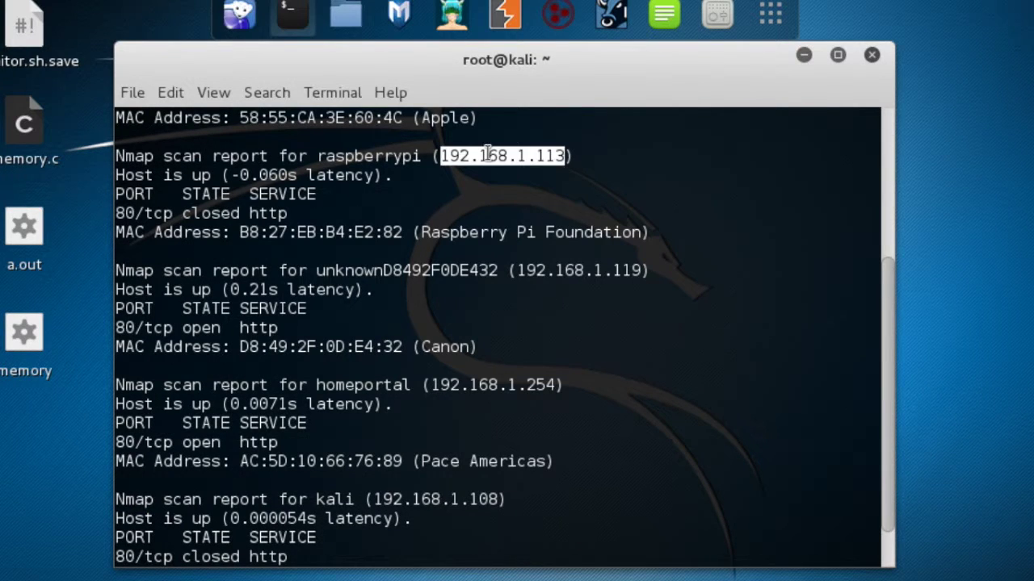
right_click(489, 156)
left_click(535, 213)
scroll(535, 212, "down", 1)
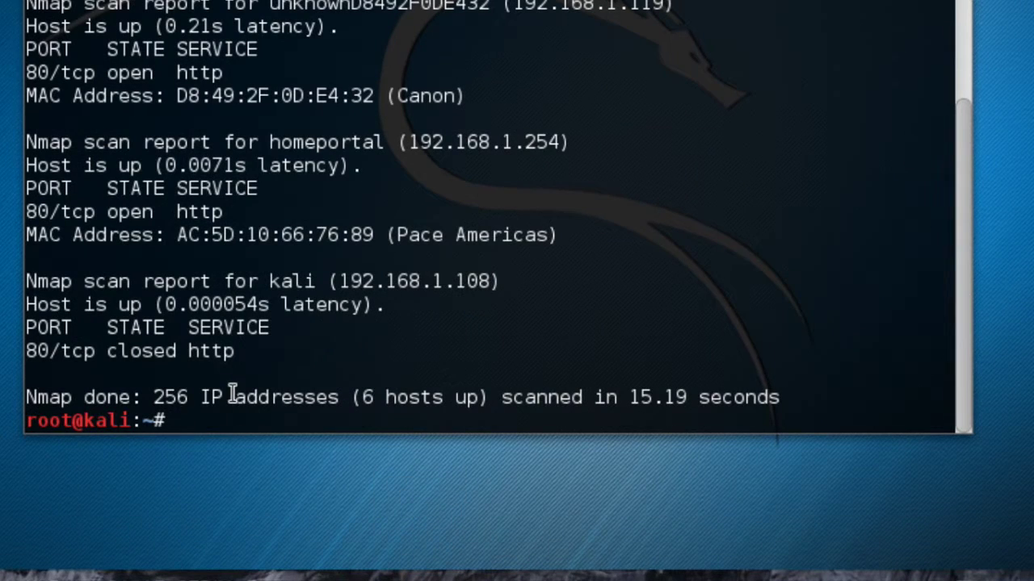
type("ssh")
key("BackSpace")
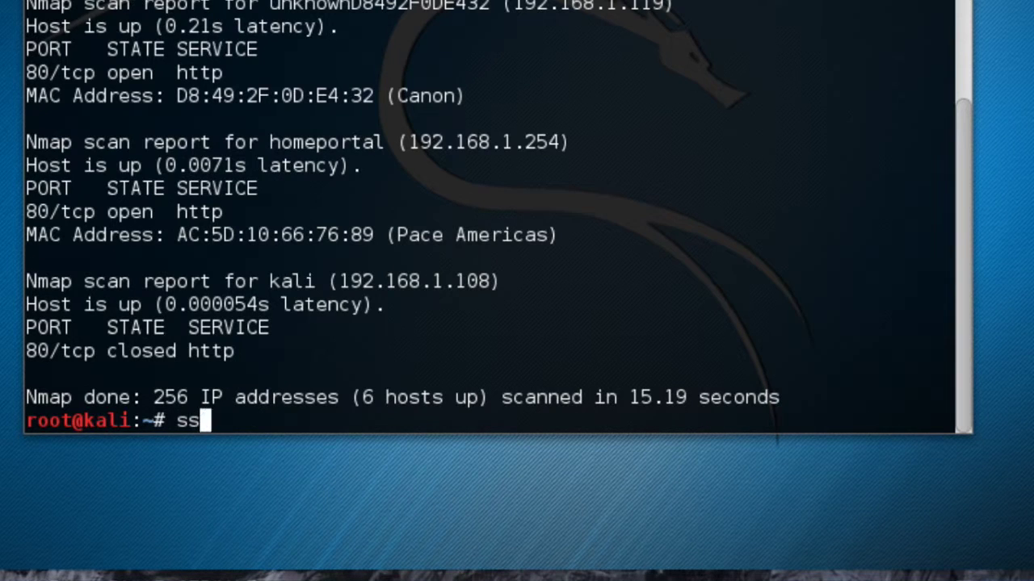
key("BackSpace")
key("BackSpace")
type("ssh")
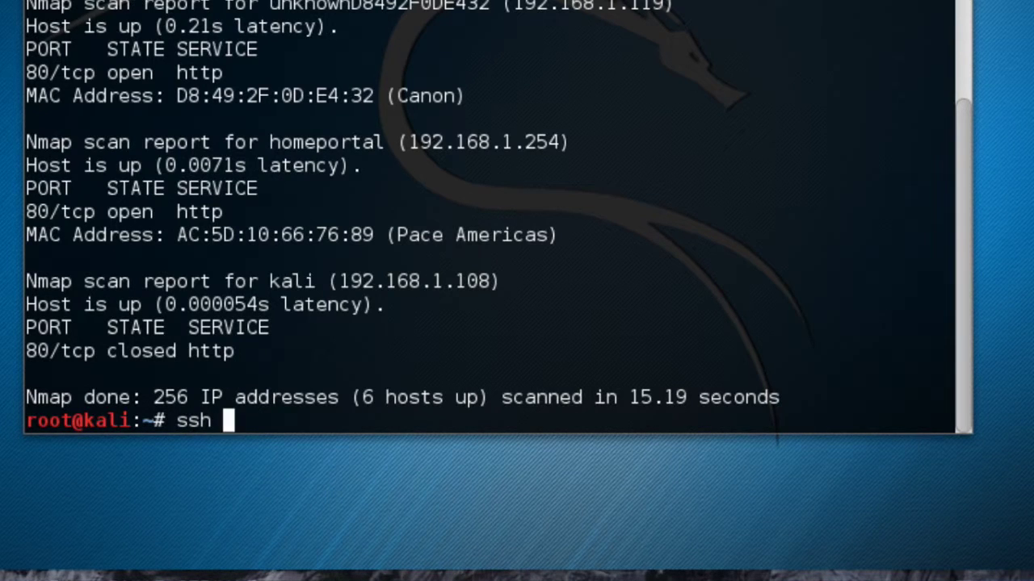
right_click(224, 428)
left_click(291, 267)
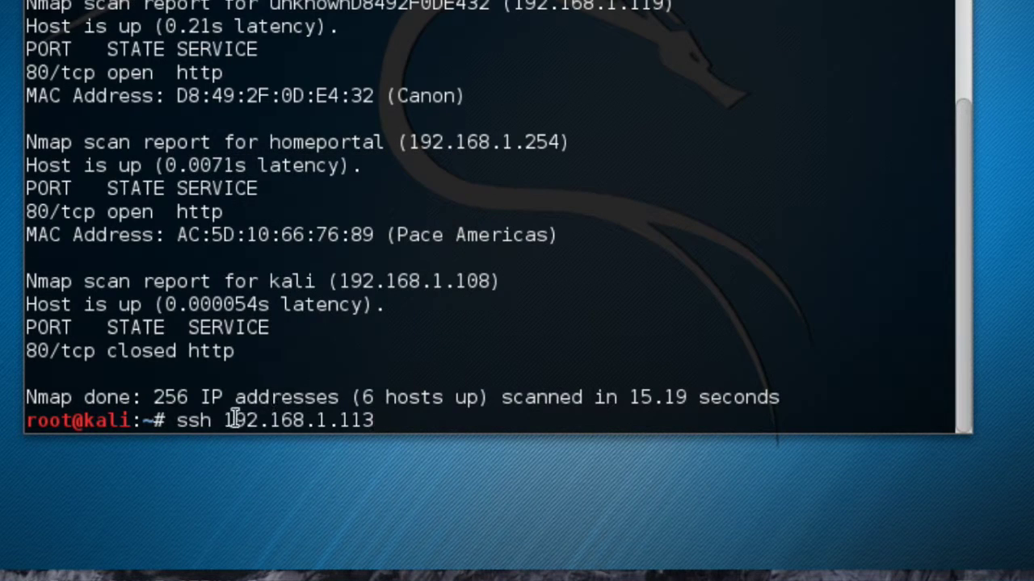
key("Left")
key("Left")
key("Left")
key("Left")
key("Left")
key("Left")
key("Left")
key("Left")
key("Left")
key("Left")
key("Left")
key("Left")
key("Left")
key("Left")
key("Right")
type("pi@")
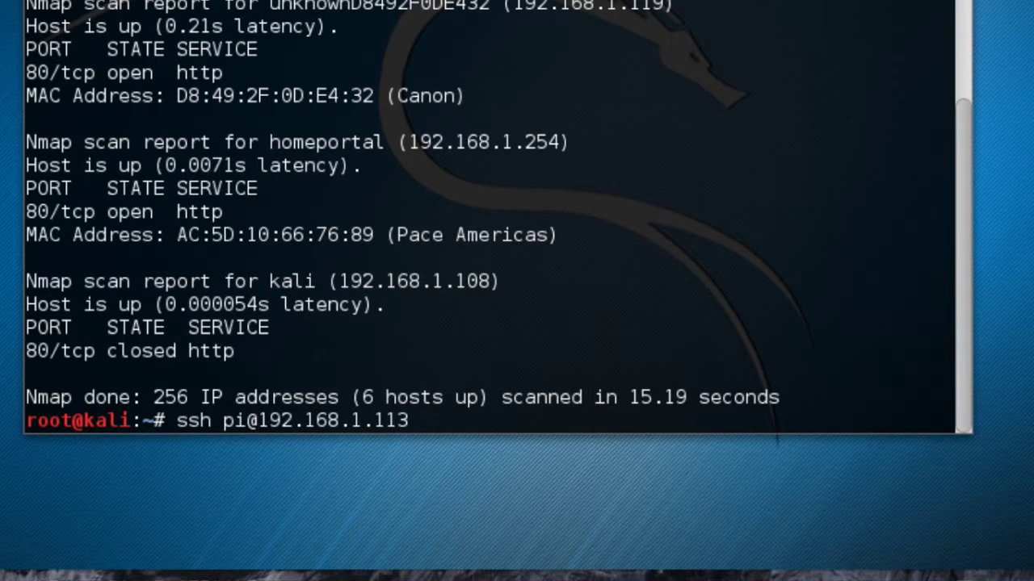
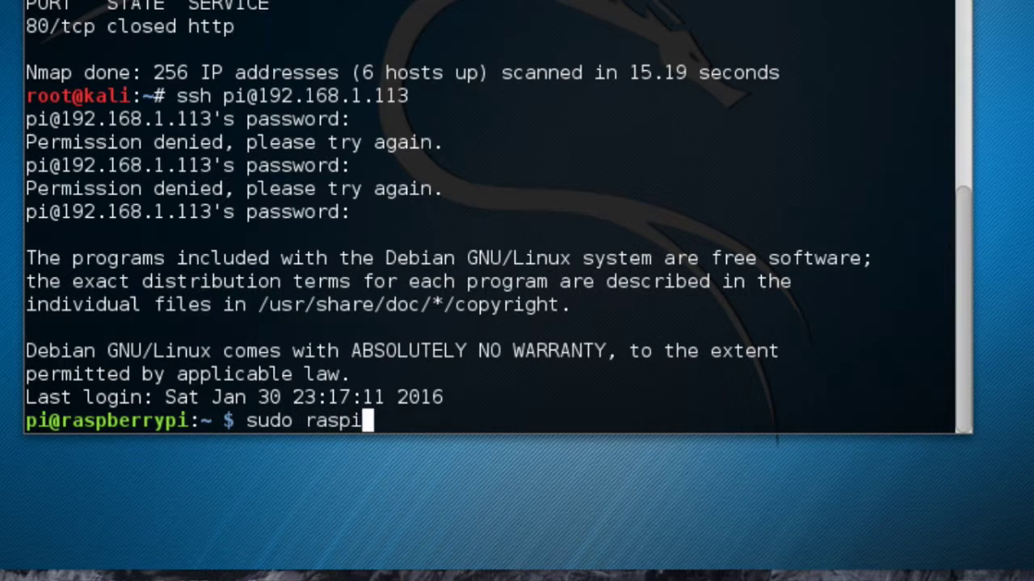
Launch raspi-config and run 1 Expand Filesystem, acknowledging the partition resize message.
type("-config")
key("Return")
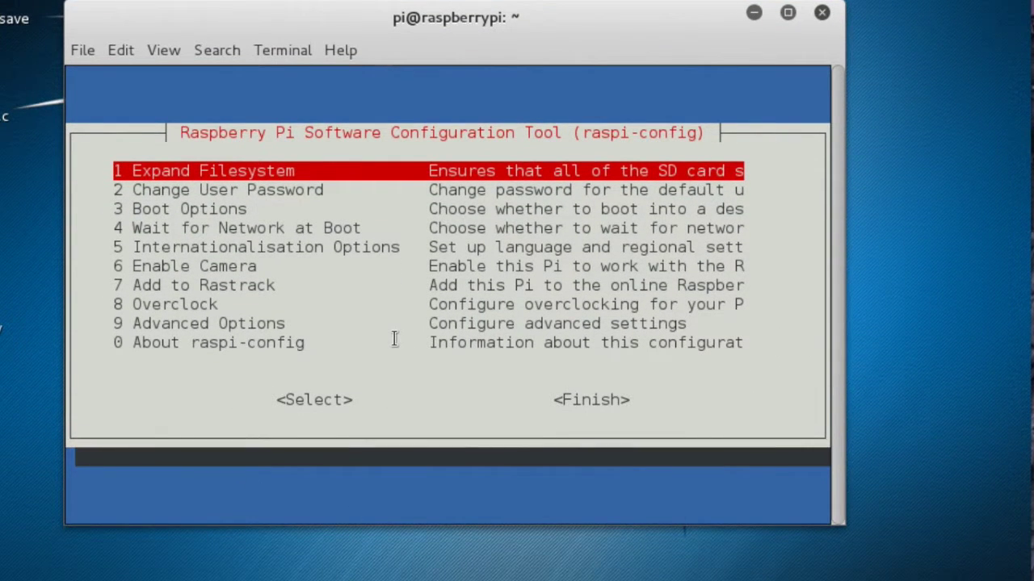
key("Down")
key("Up")
key("Return")
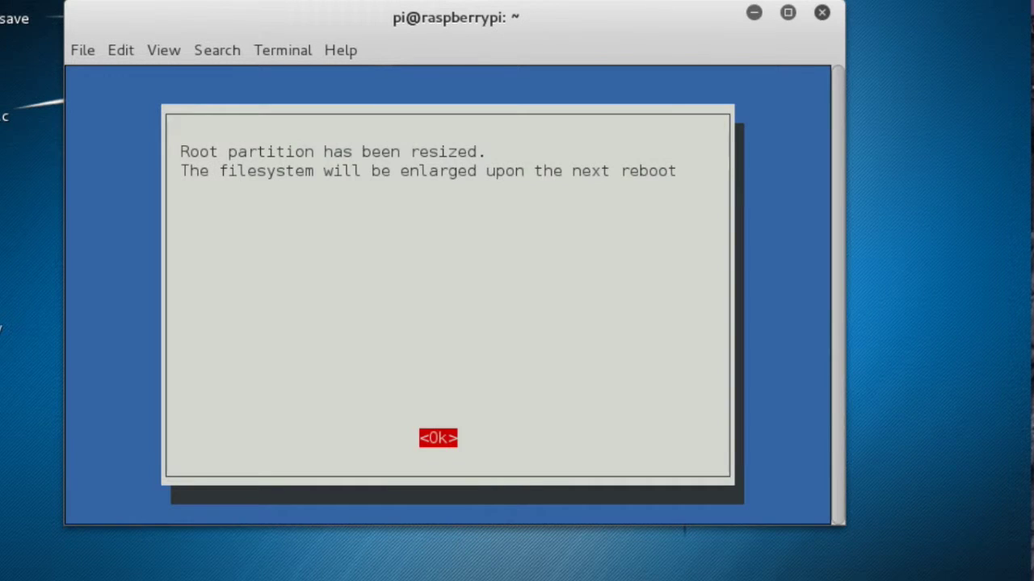
key("Return")
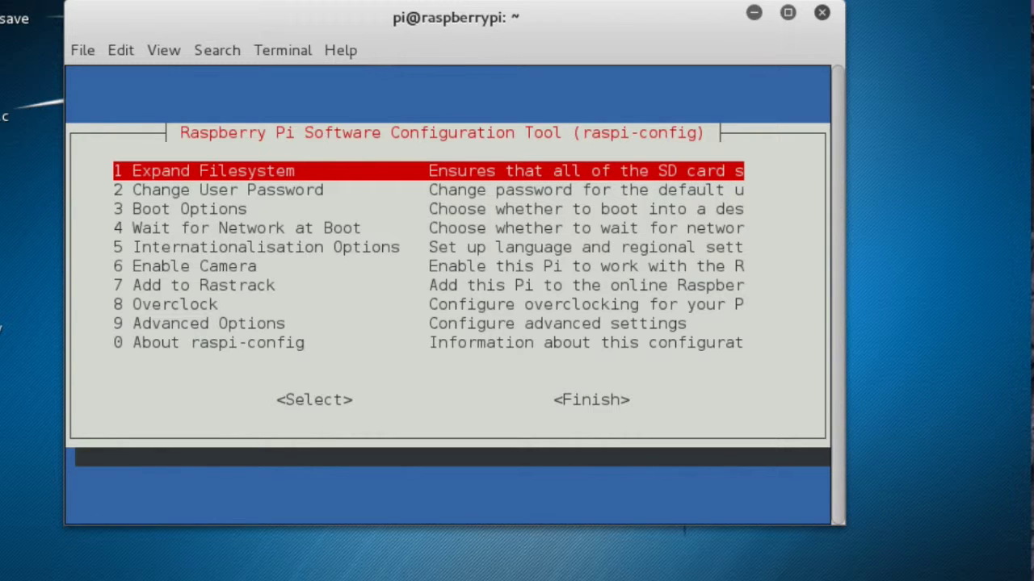
Change the pi user's password through 2 Change User Password, entering it twice.
key("Down")
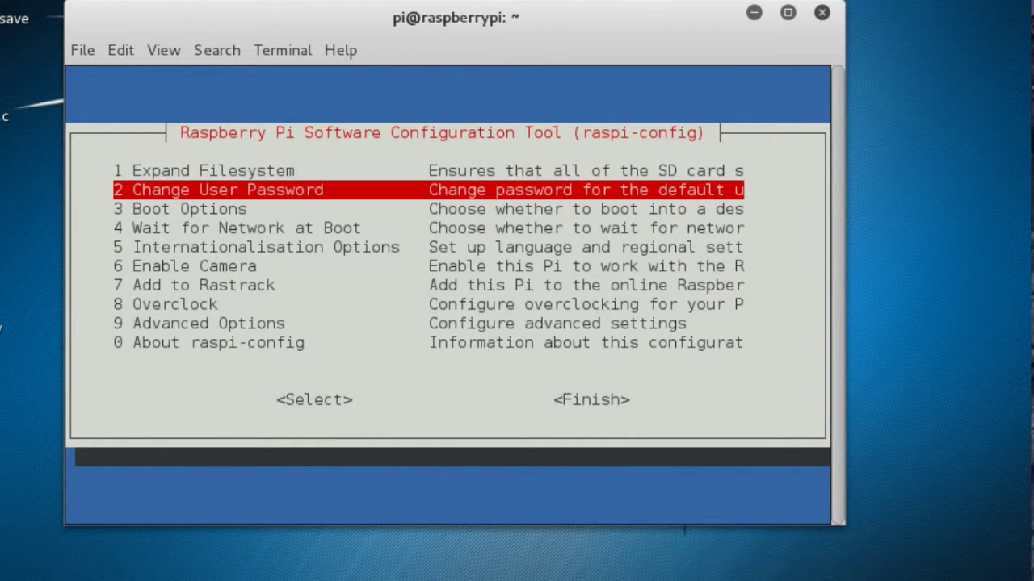
key("Return")
key("Return")
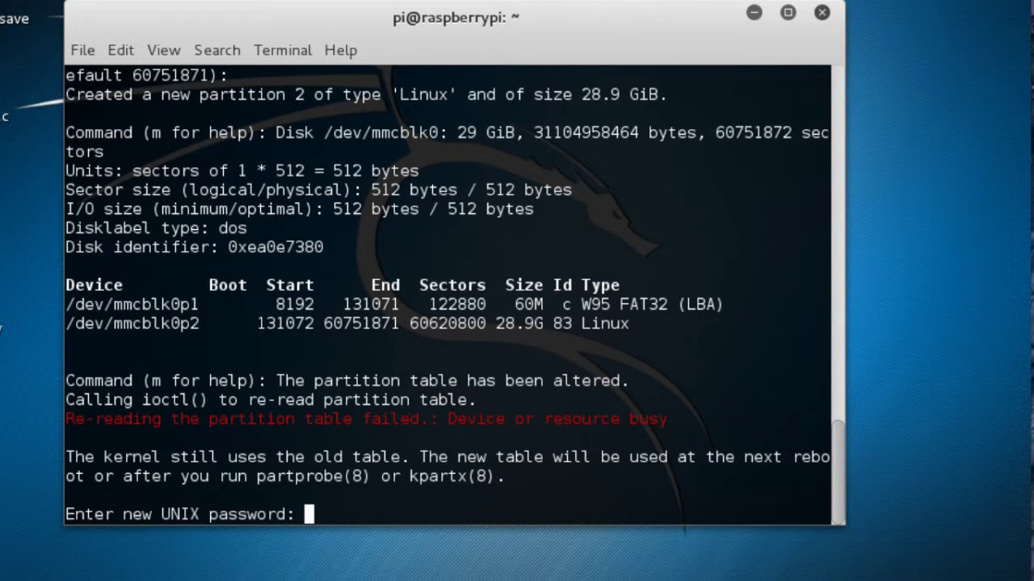
key("Return")
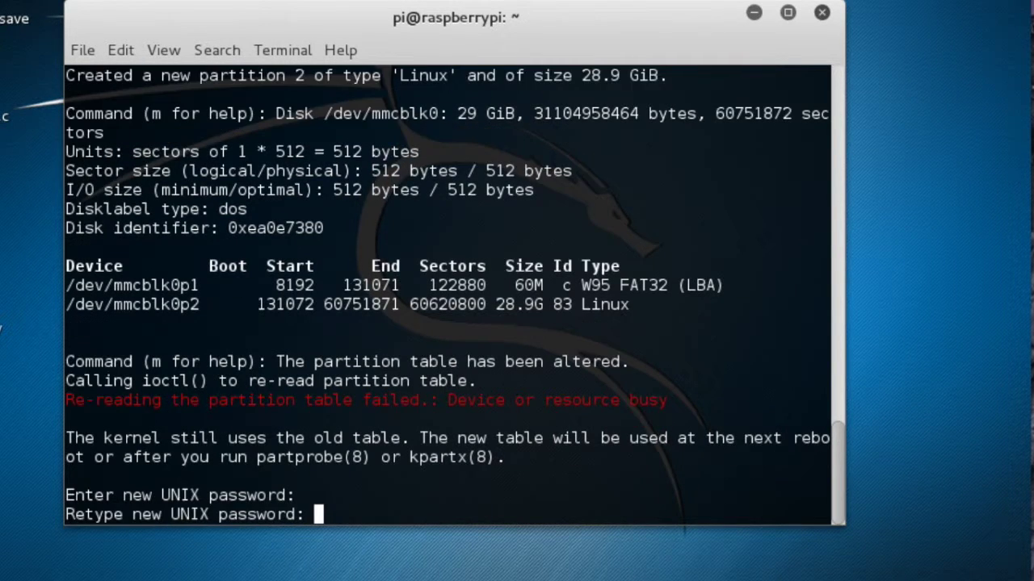
key("Return")
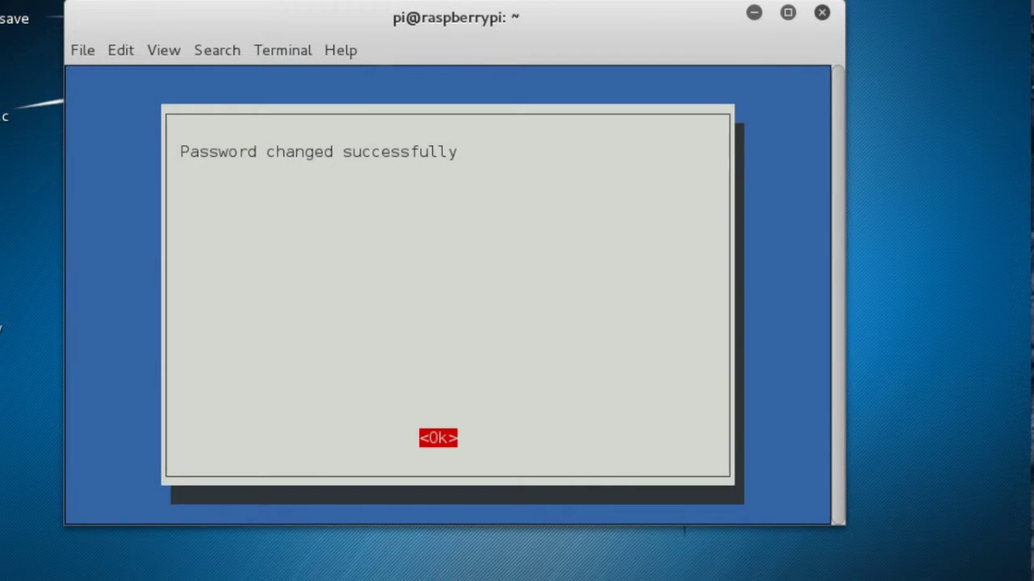
key("Return")
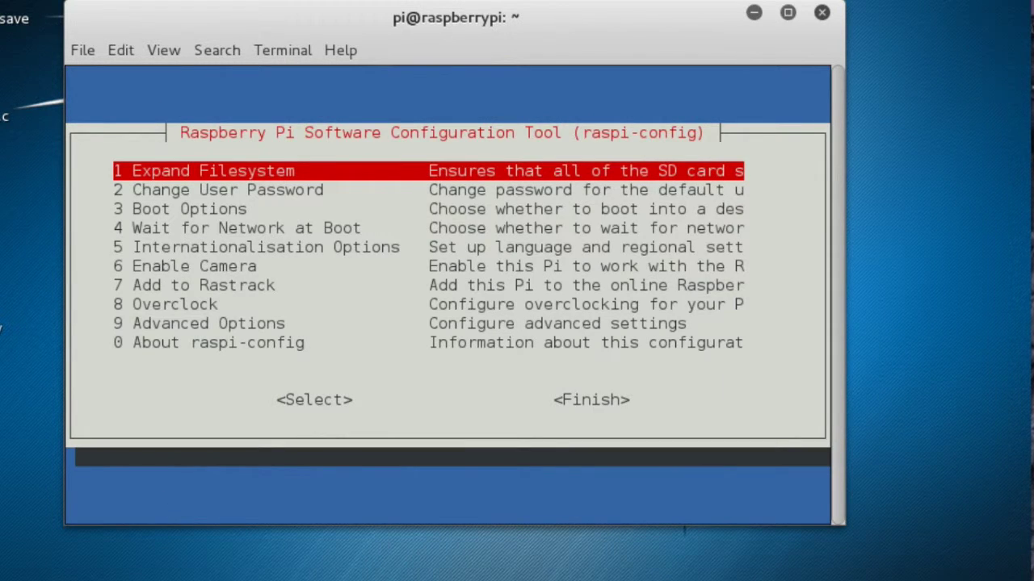
Move the menu selection down to 9 Advanced Options.
key("Down")
key("Down")
key("Down")
key("Down")
key("Down")
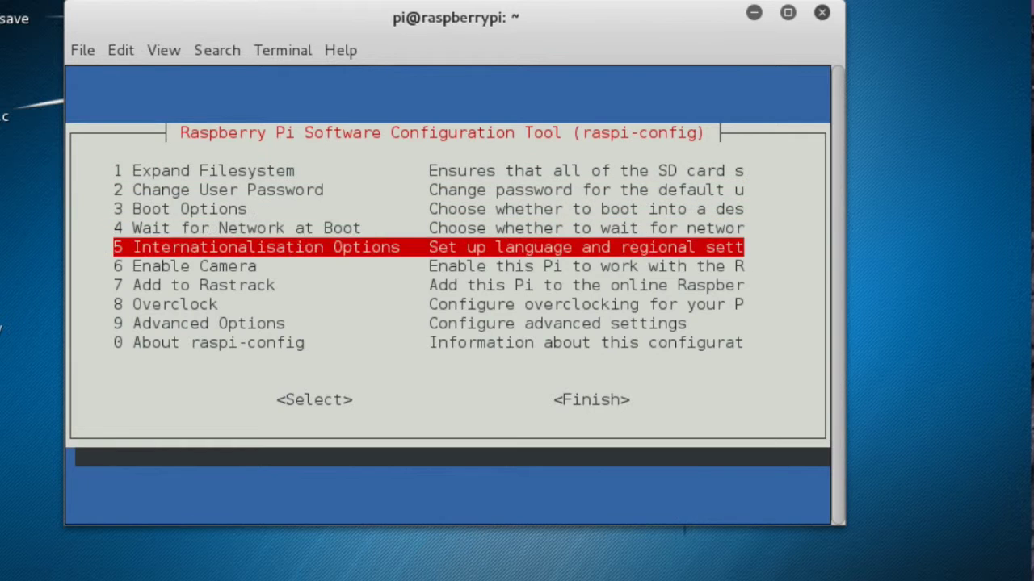
key("Down")
key("Down")
key("Down")
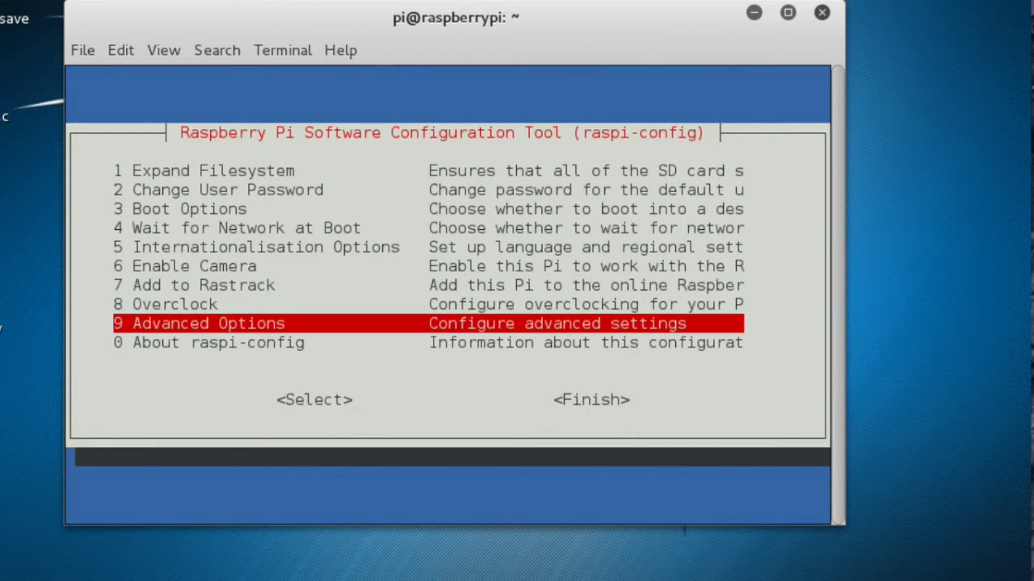
key("Up")
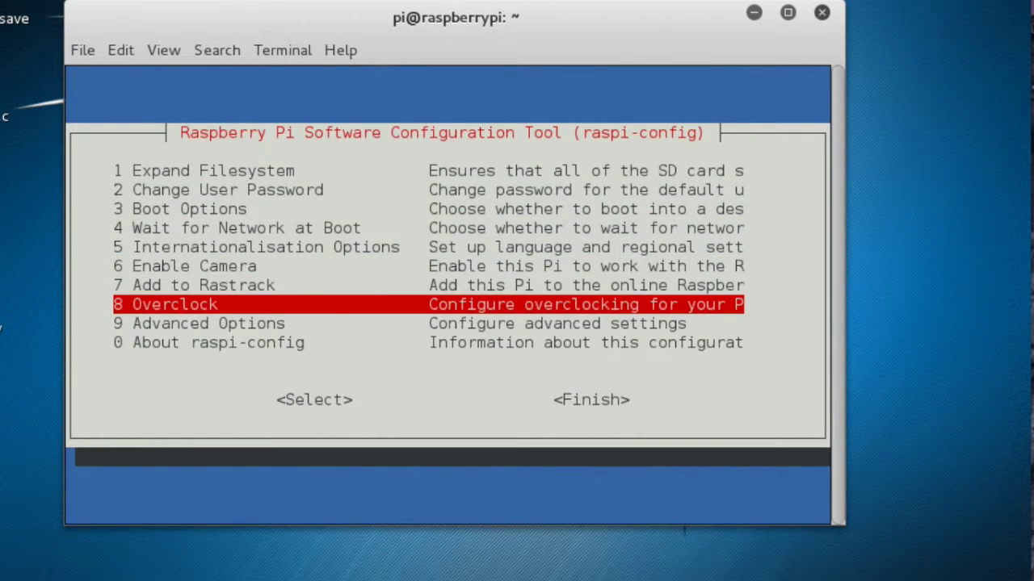
key("Down")
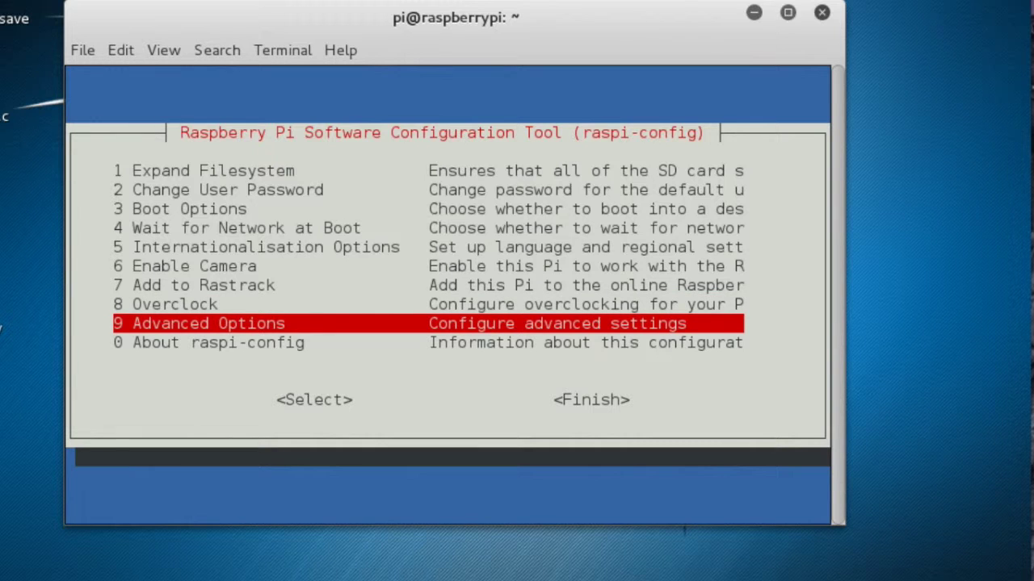
Enable the SSH server under Advanced Options > A4 SSH.
key("Return")
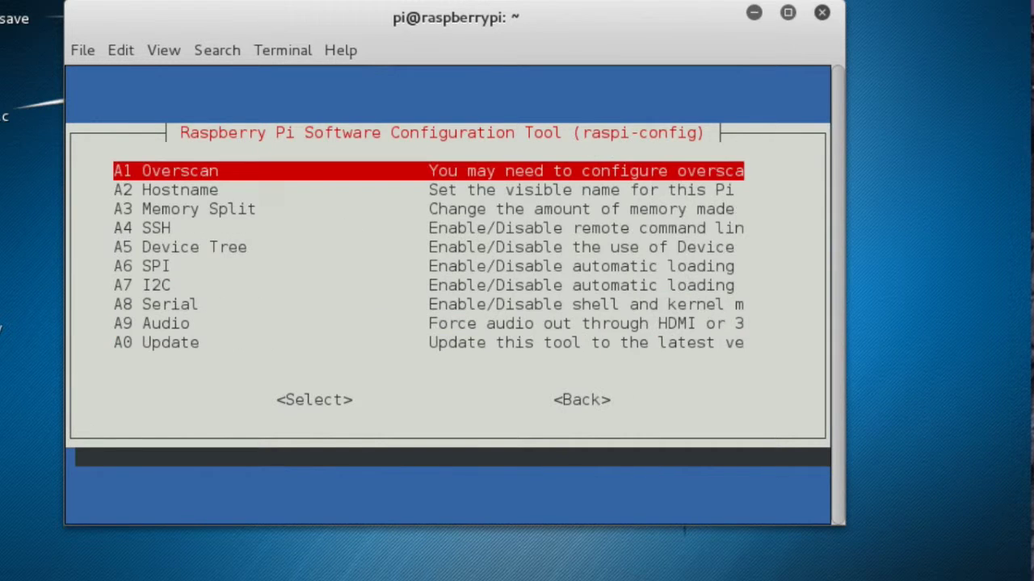
key("Down")
key("Down")
key("Down")
key("Return")
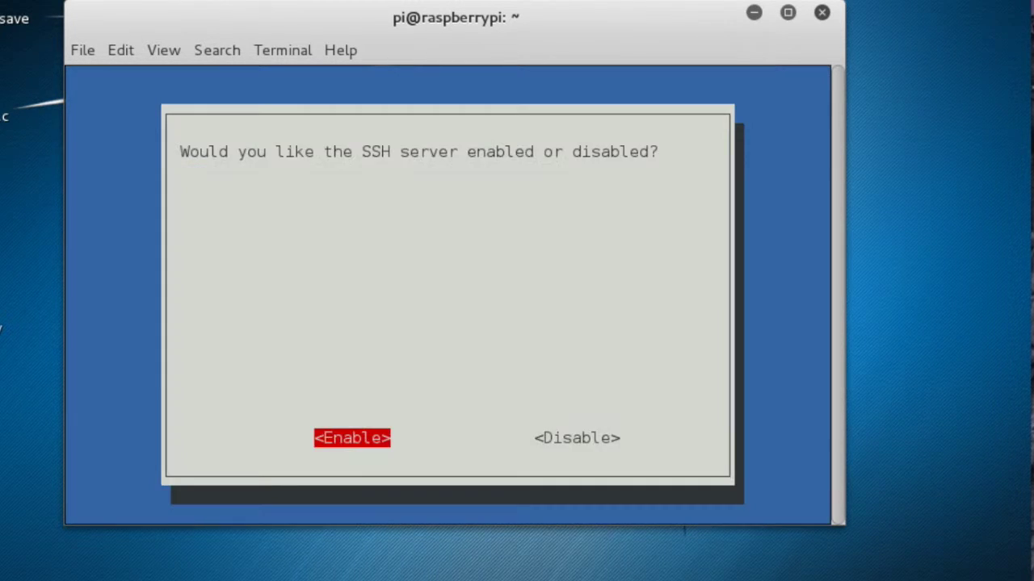
key("Return")
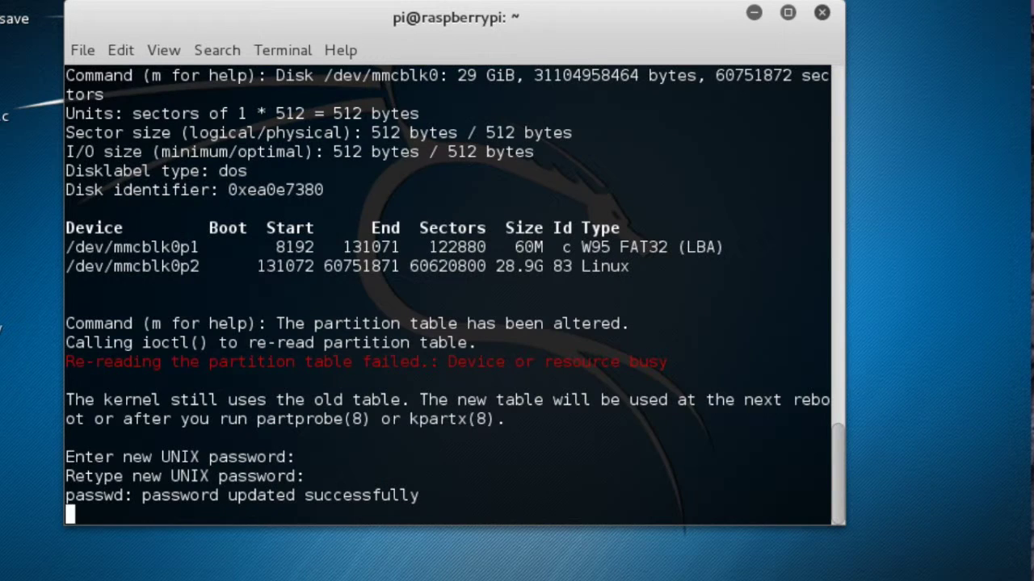
key("Return")
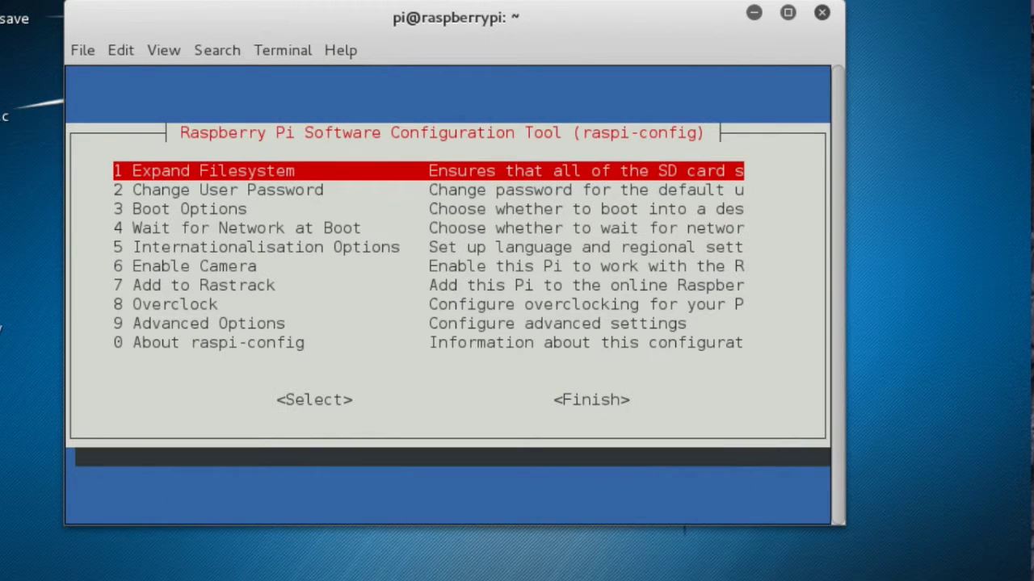
key("Tab")
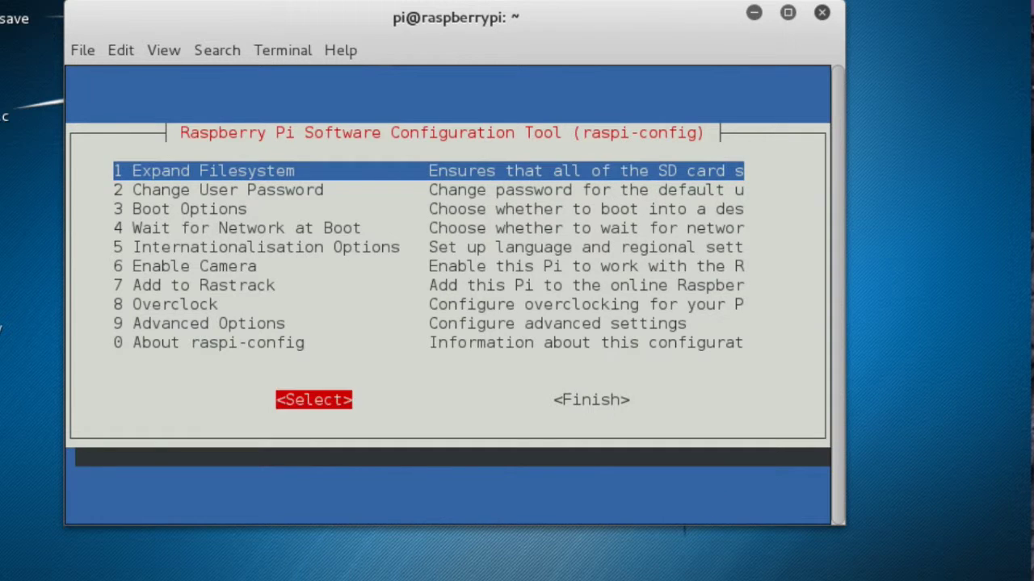
key("Tab")
key("Return")
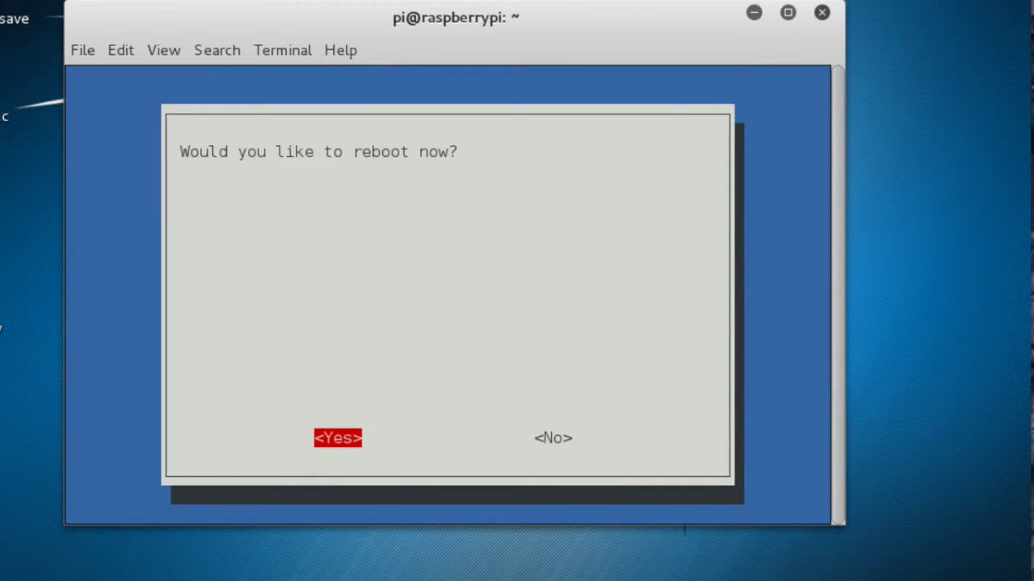
key("Return")
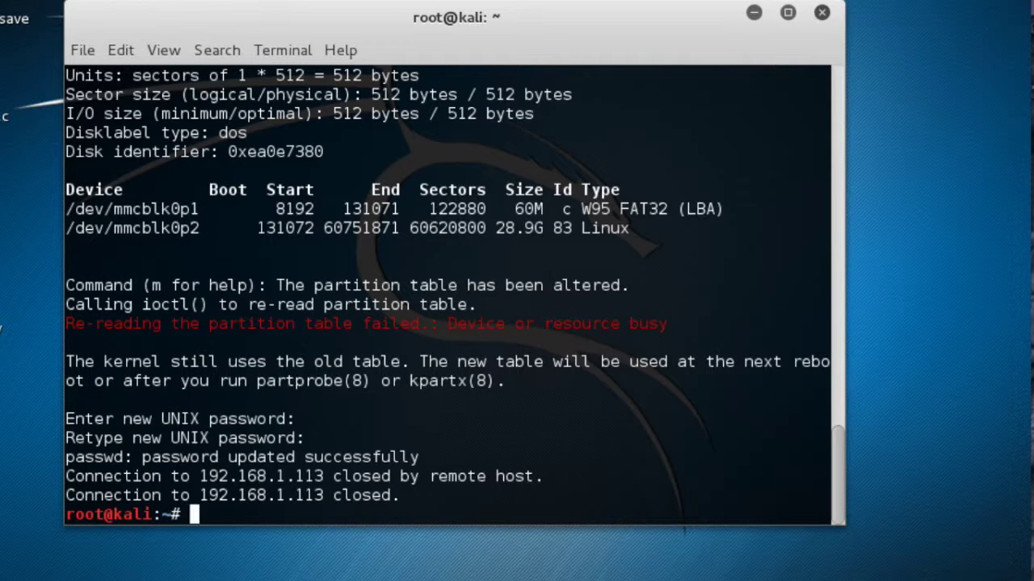
key("Up")
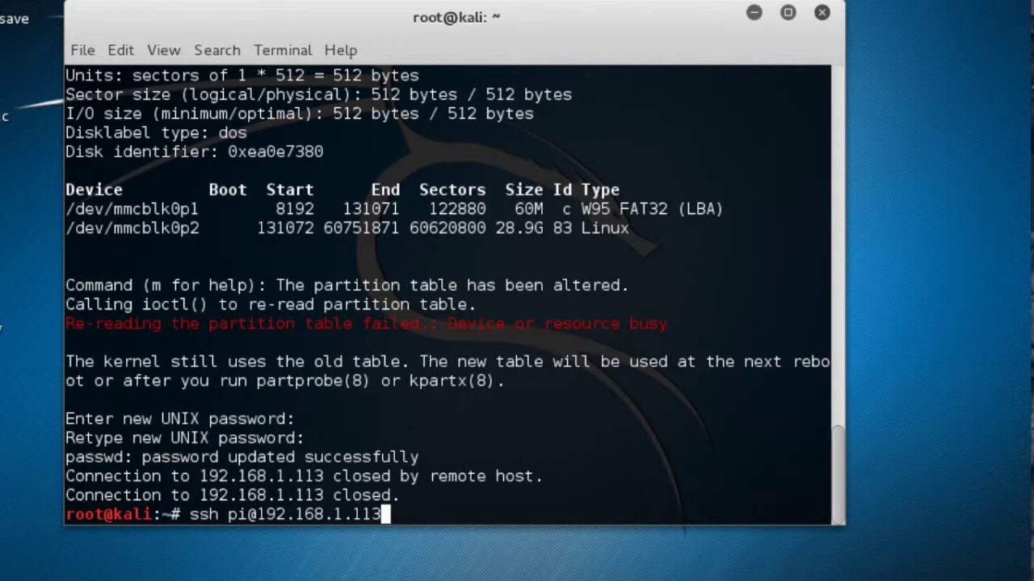
Reconnect to the Pi over SSH, cancelling and retrying the stalled attempt.
key("Return")
key("ctrl+c")
key("Up")
key("Return")
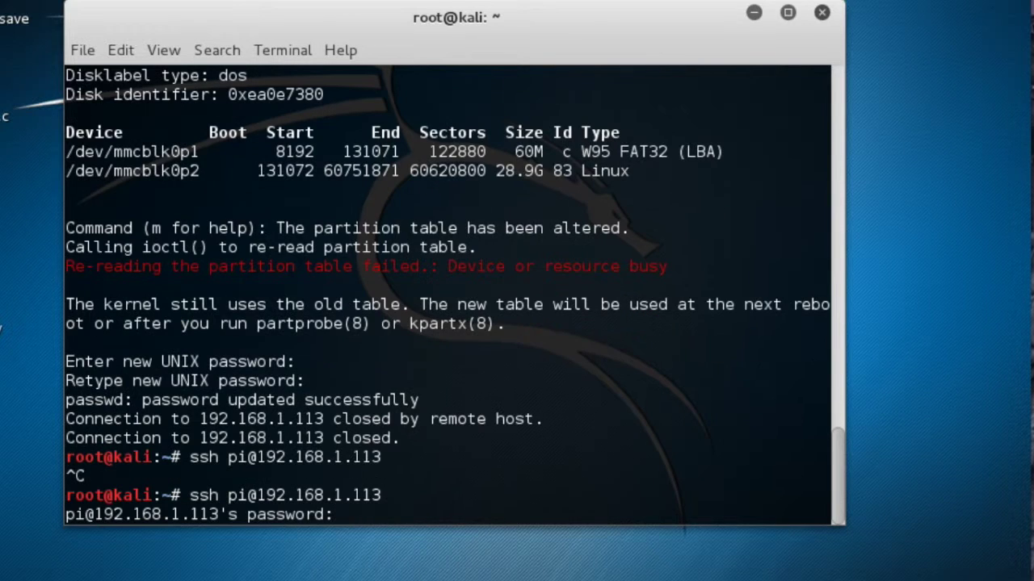
key("Return")
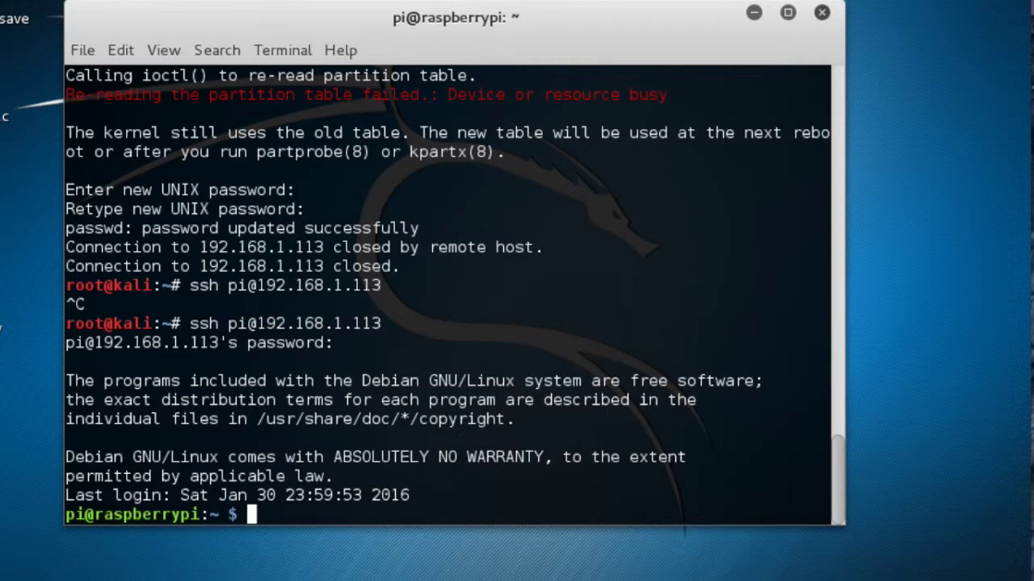
Run sudo apt-get update, then start sudo apt-get upgrade on the Pi.
type("sud")
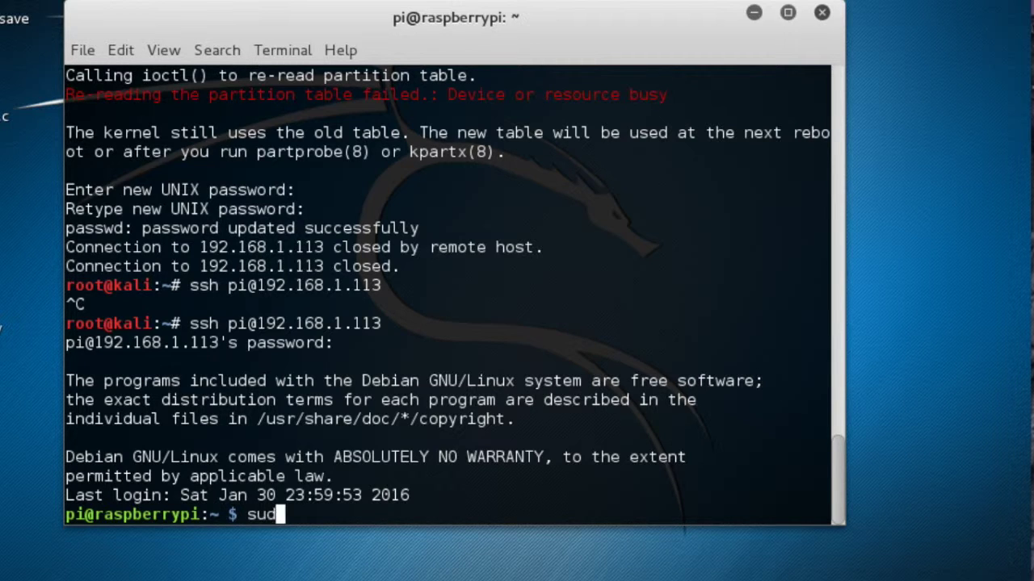
type("o apt-get ")
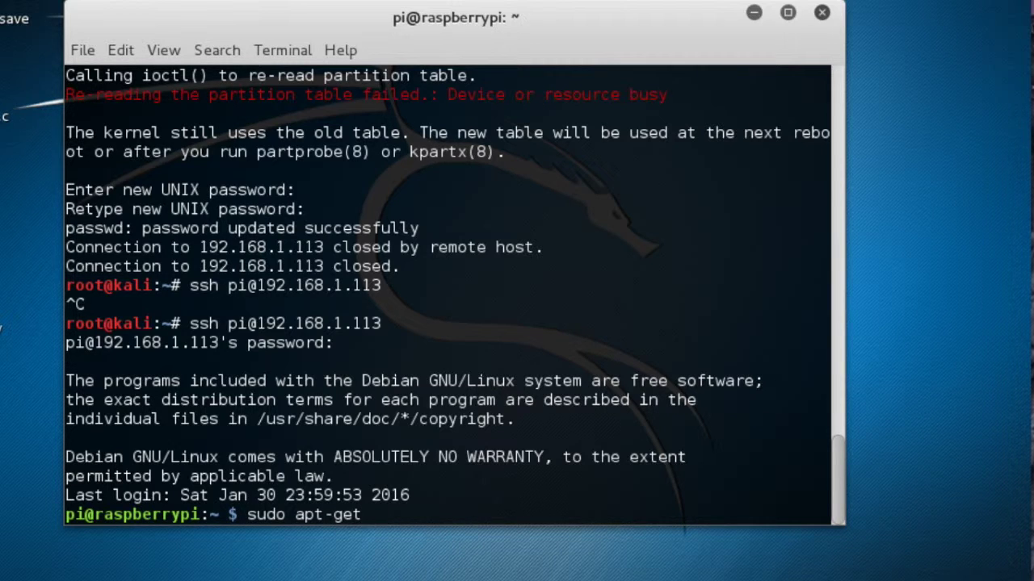
type("update")
key("Return")
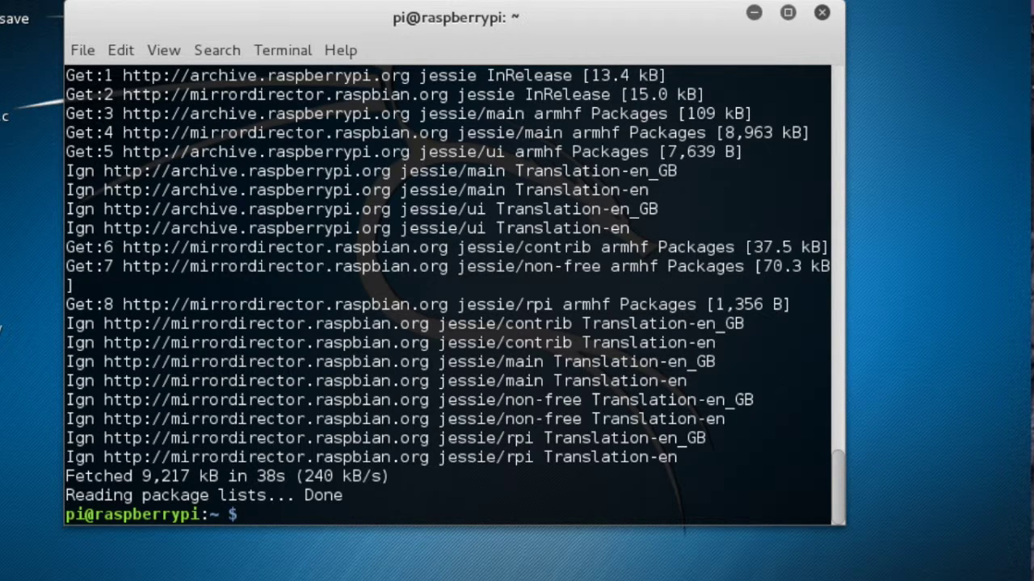
type("sudo apt-get upgrade")
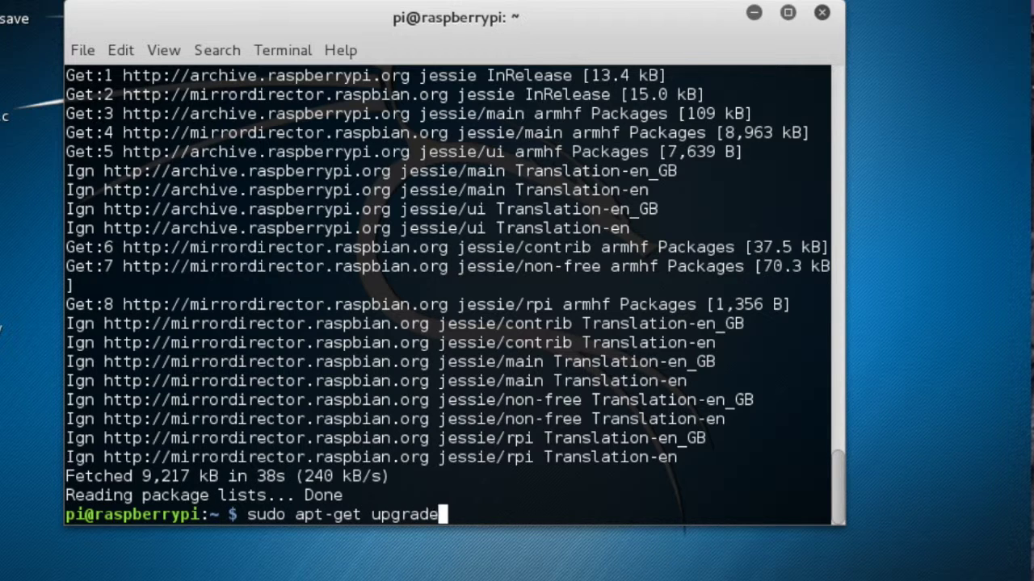
key("Return")
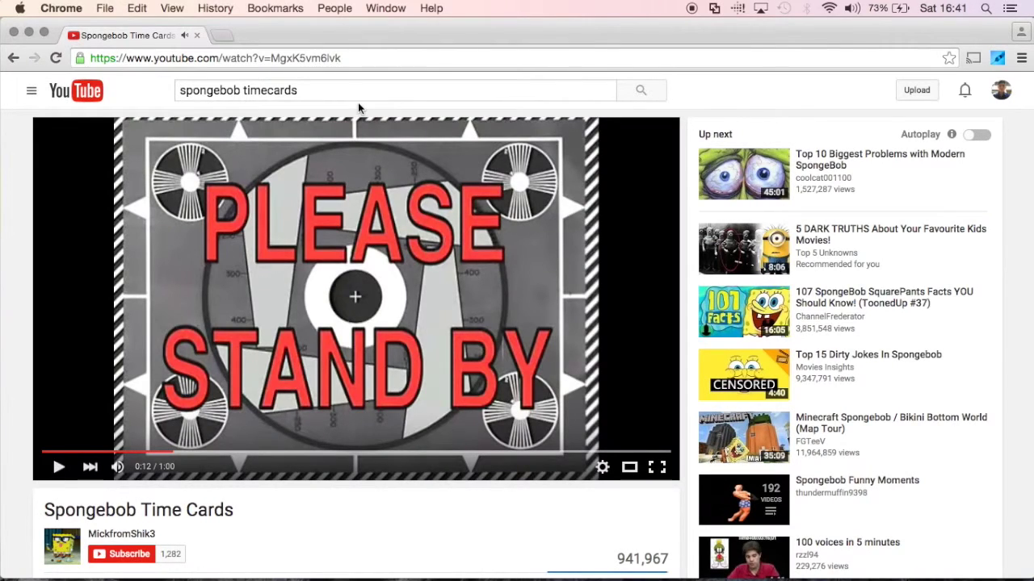
Minimise Chrome, clear the Pi terminal screen, and start typing a sudo apt-get command.
left_click(29, 32)
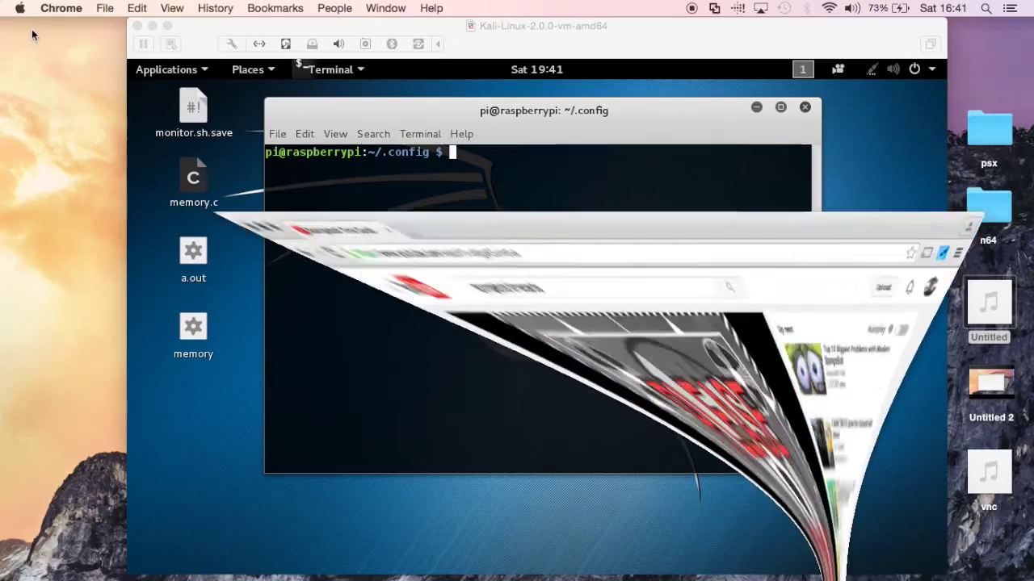
scroll(556, 315, "up", 6)
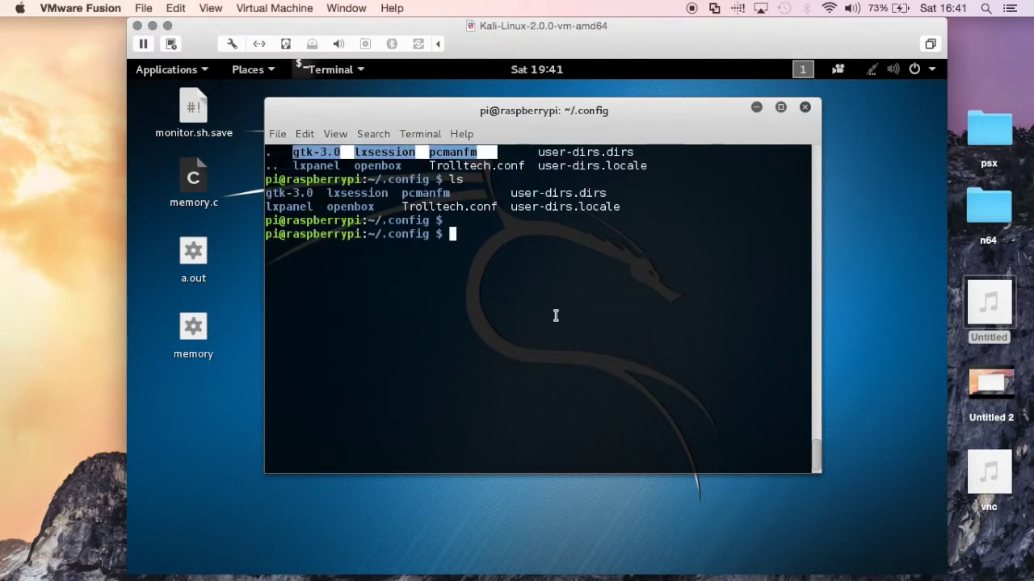
scroll(555, 315, "up", 4)
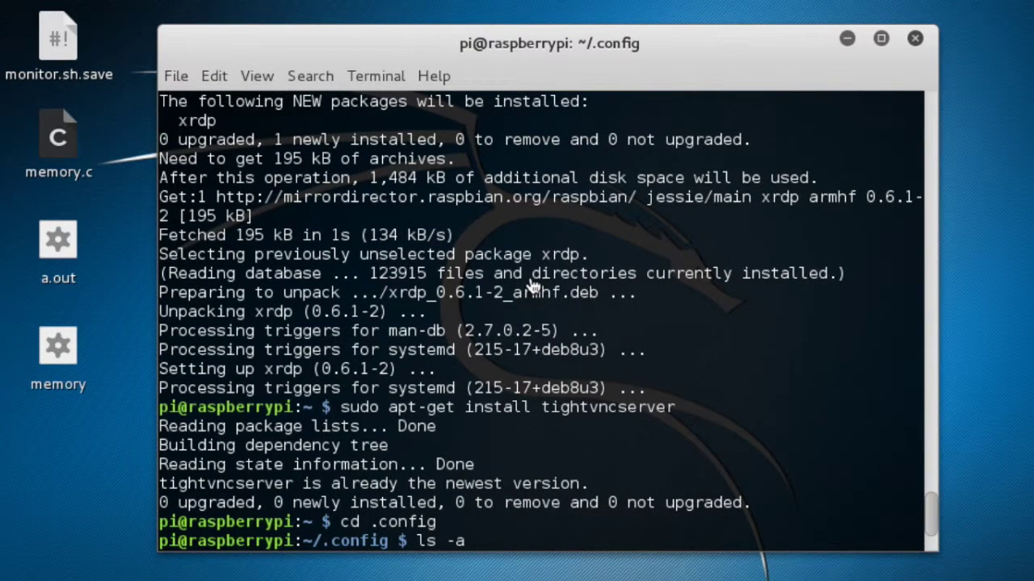
key("Return")
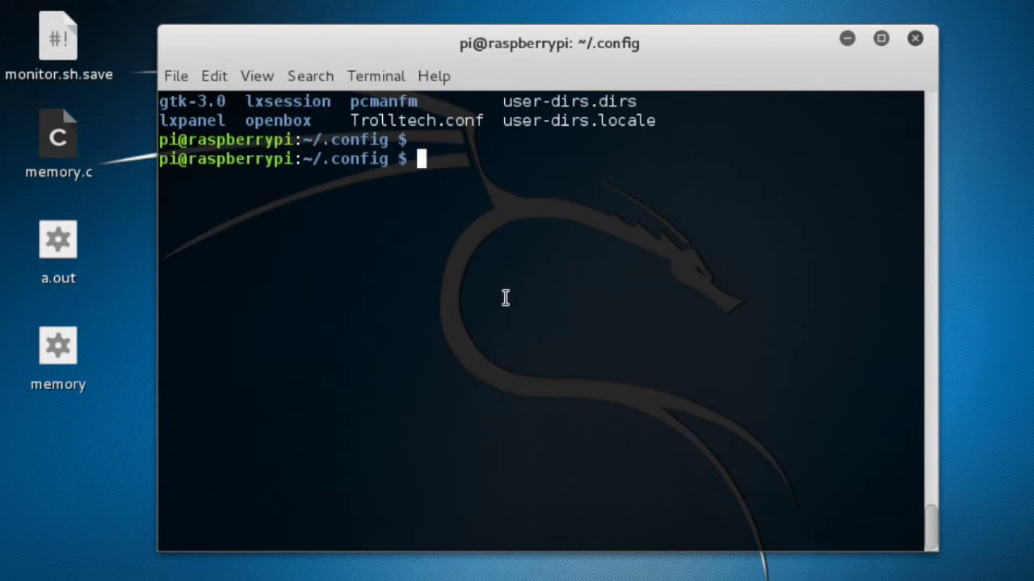
scroll(506, 298, "up", 2)
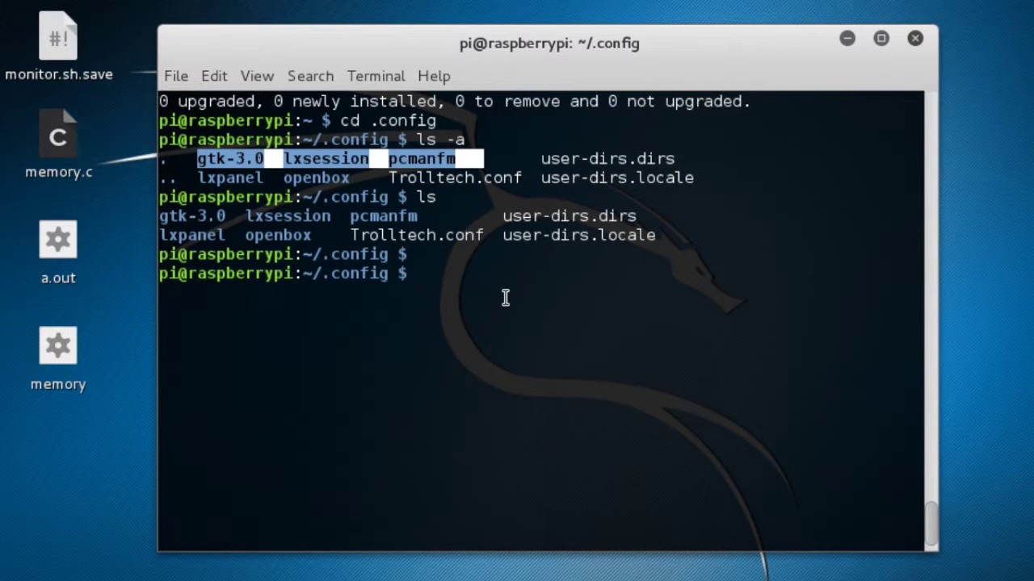
type("clear")
key("Return")
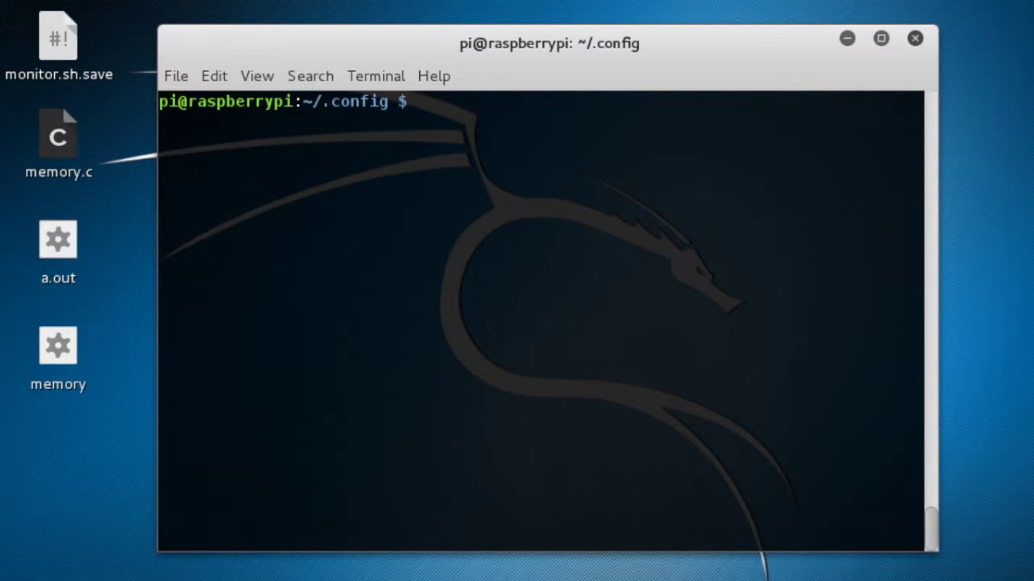
type("sudo apt-get")
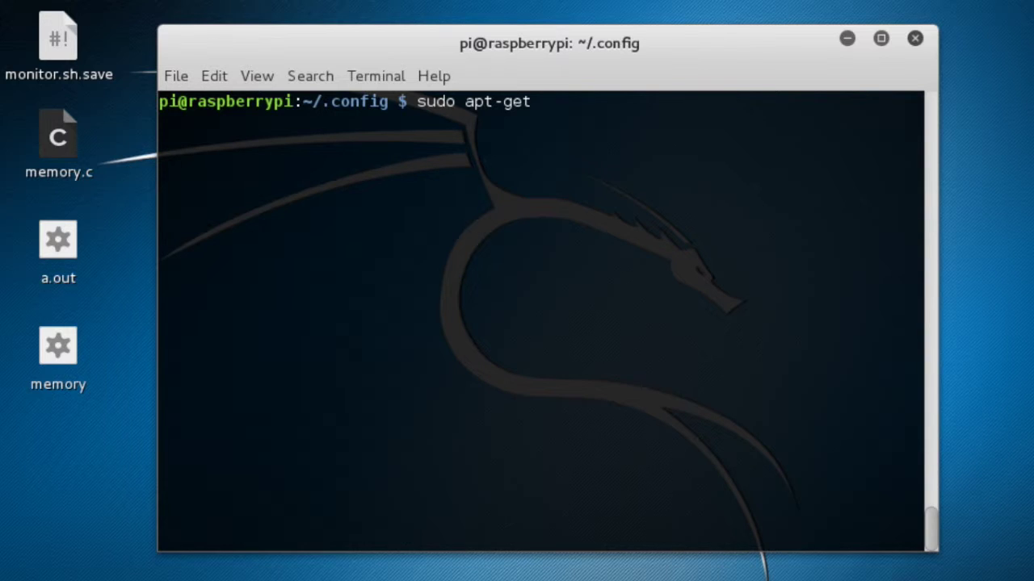
Run sudo apt-get install xrdp on the Pi.
type("install")
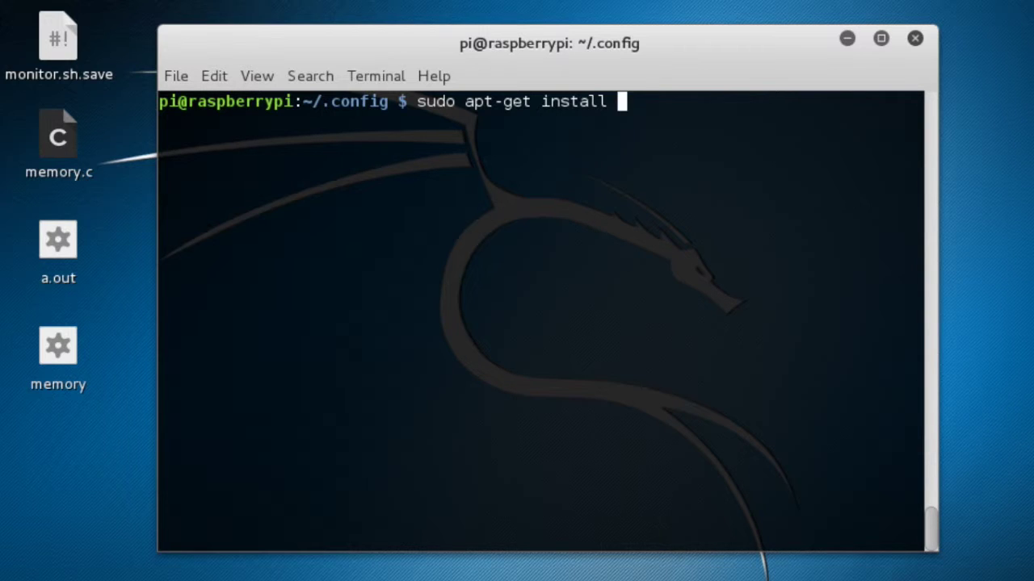
type("xrdp")
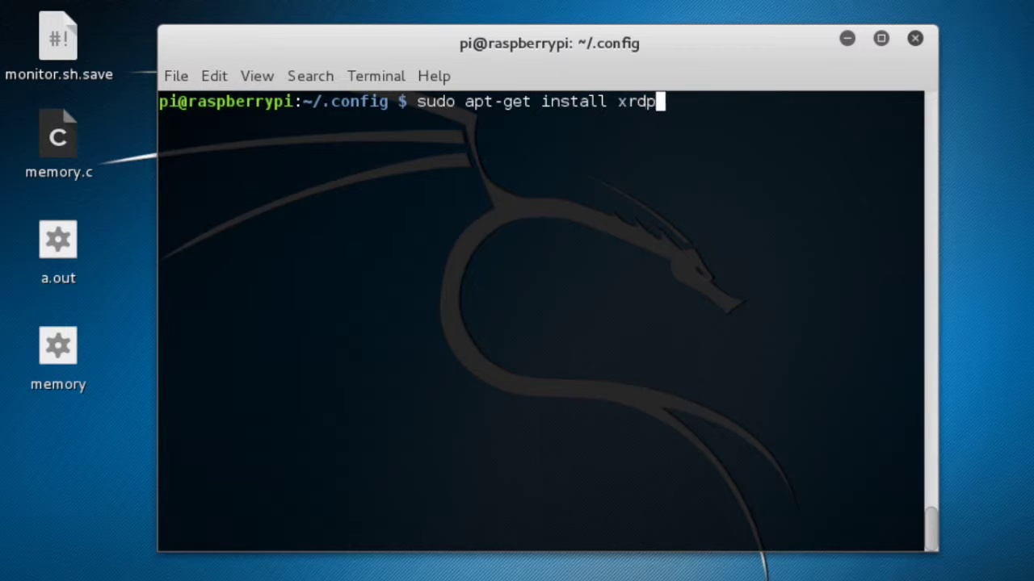
key("Return")
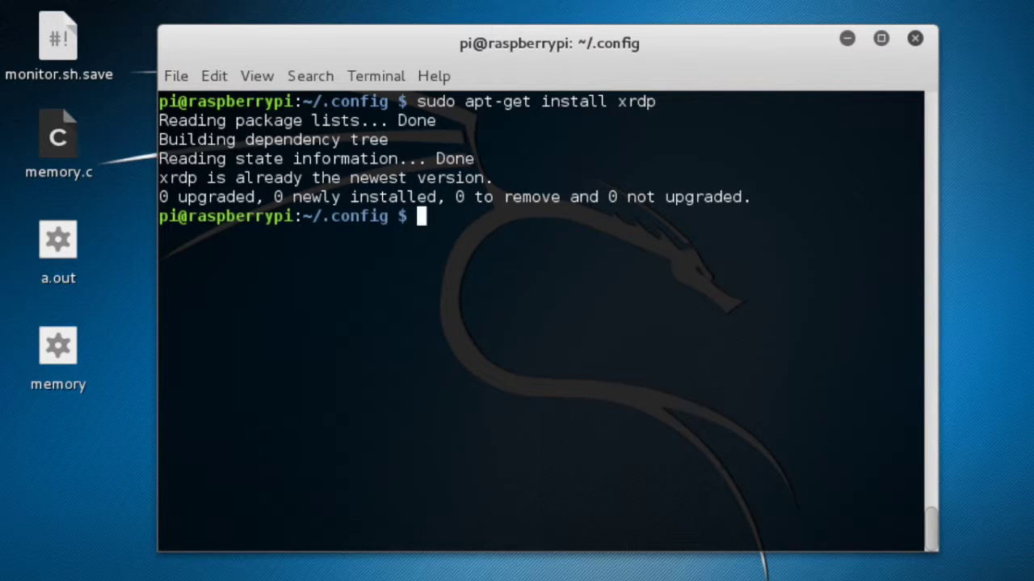
Run a corrected sudo apt-get install tightvncserver, then try cd .config.
type("sudo apt-g")
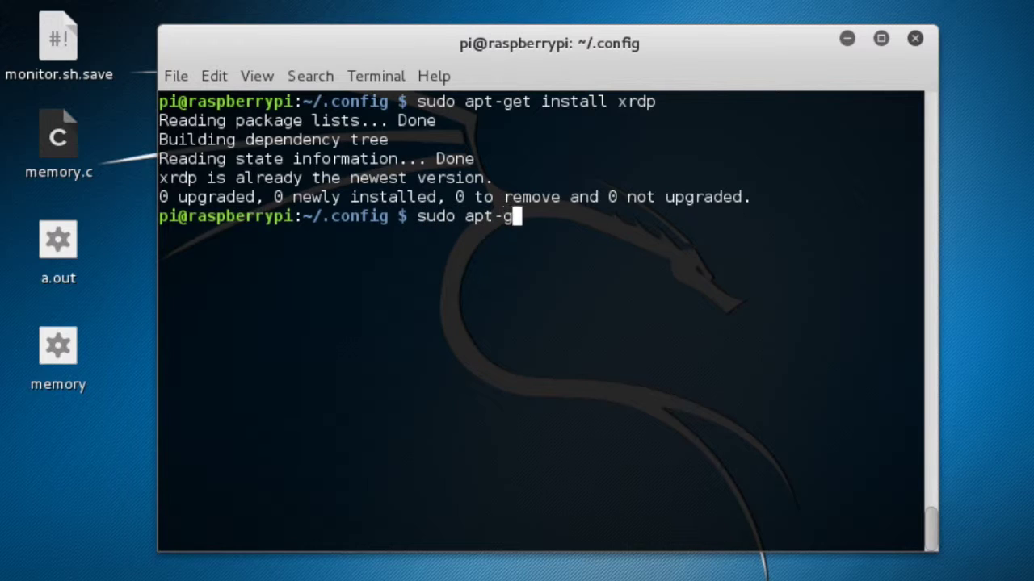
type("et tightvnc")
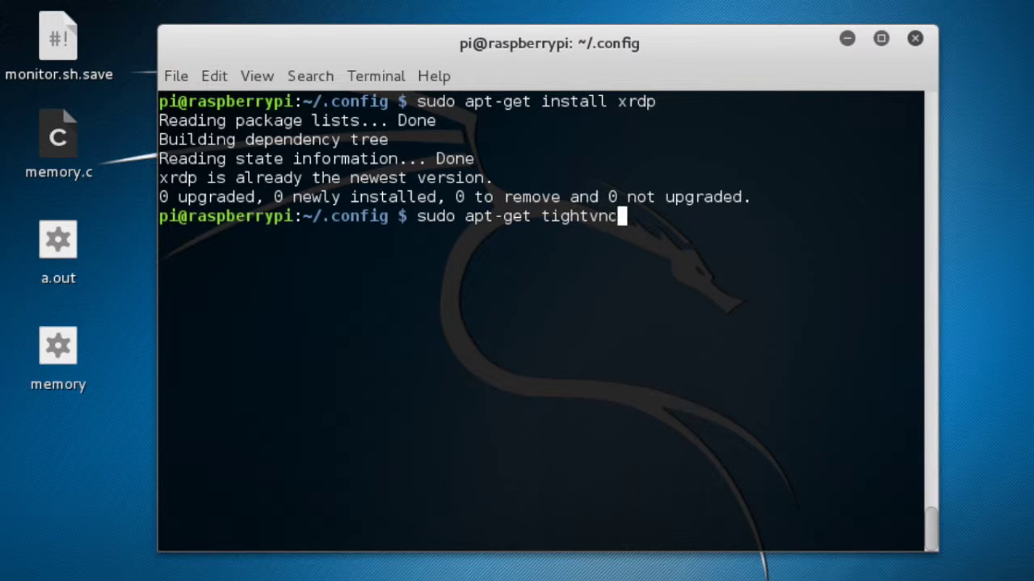
type("server")
key("Return")
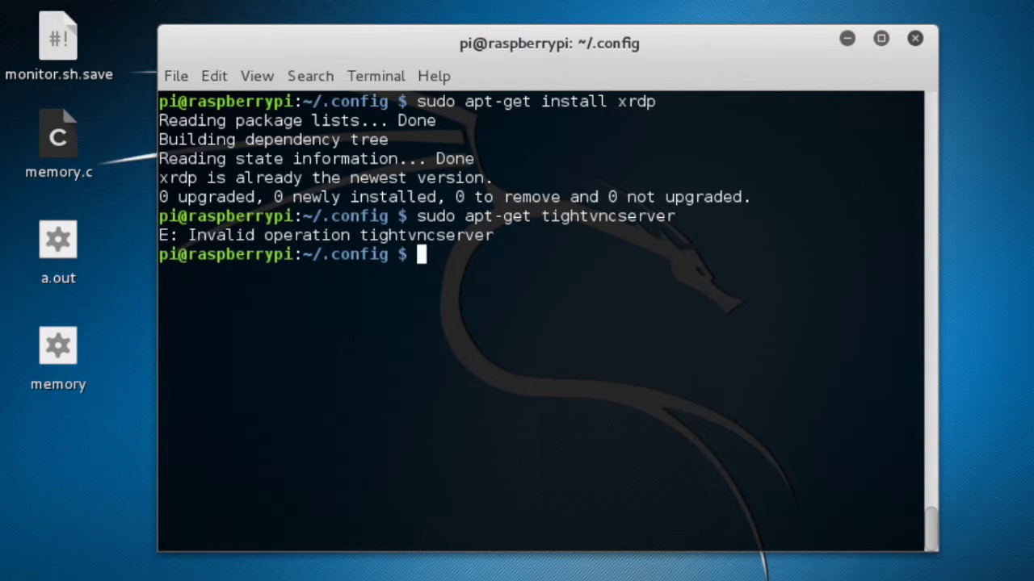
key("Up")
key("Left")
key("Left")
key("Left")
key("Left")
key("Left")
key("Left")
key("Left")
key("Left")
key("Left")
key("Left")
key("Left")
key("Left")
key("Left")
key("Left")
key("Left")
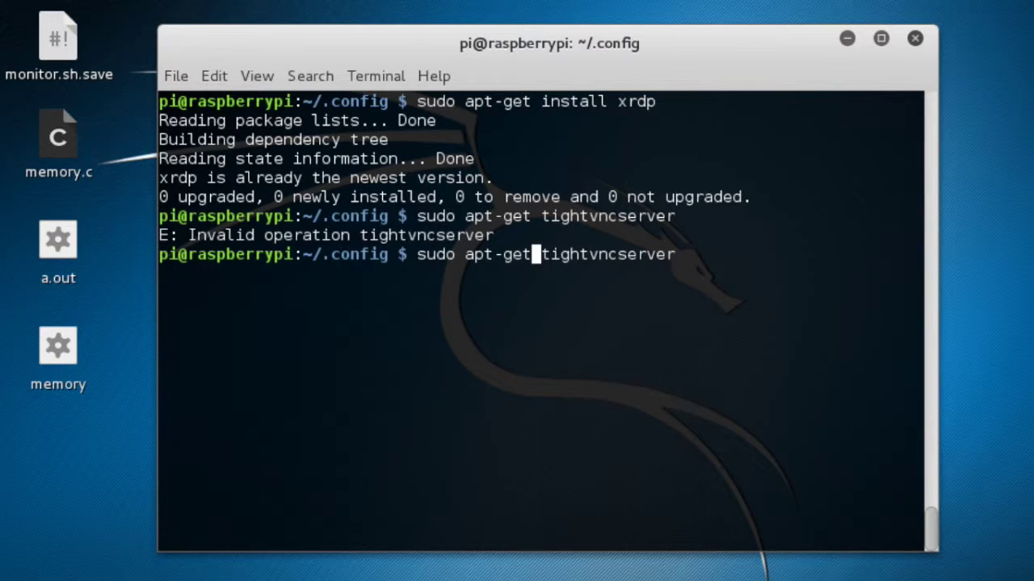
type("install")
key("Return")
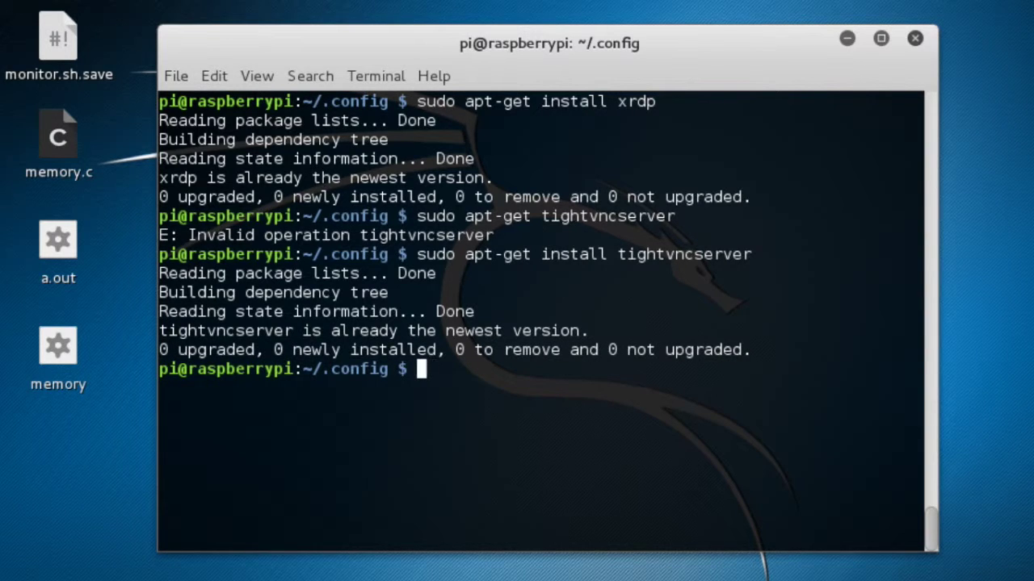
type("cd .conf")
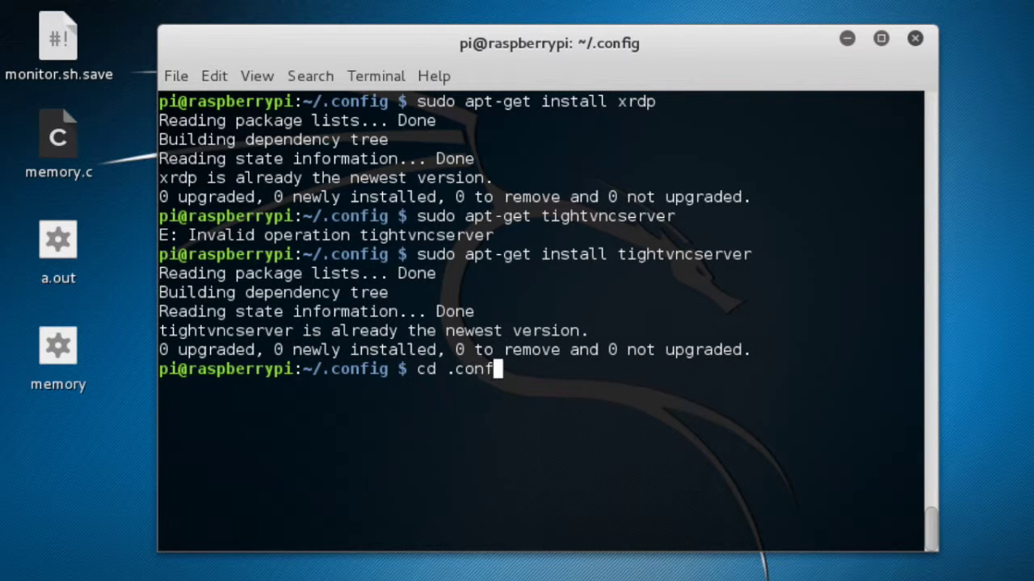
type("ig")
key("Return")
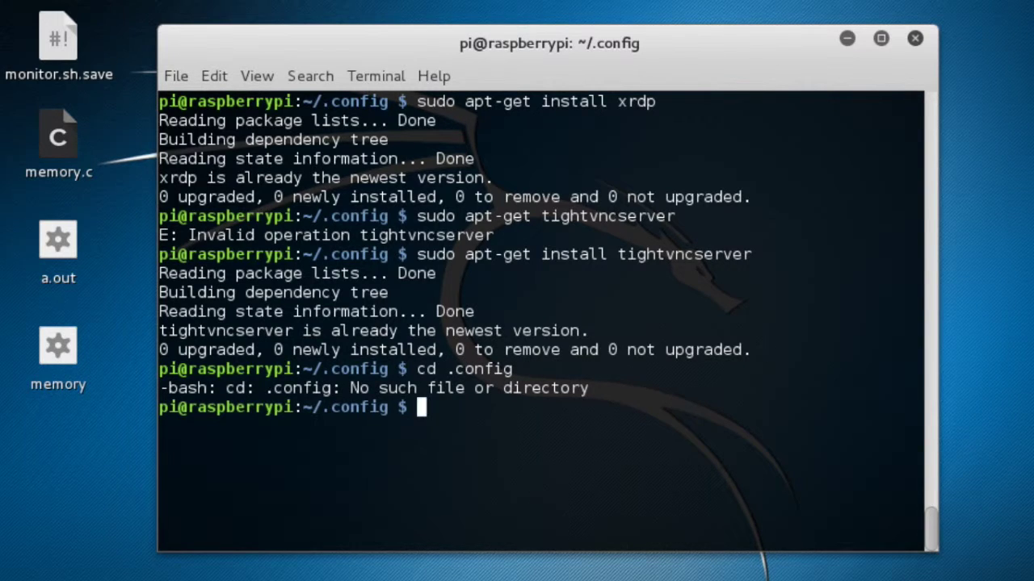
Go up twice to /home, retry cd .config there, and list /home.
type("cd ..")
key("Return")
type("cd ..")
key("Return")
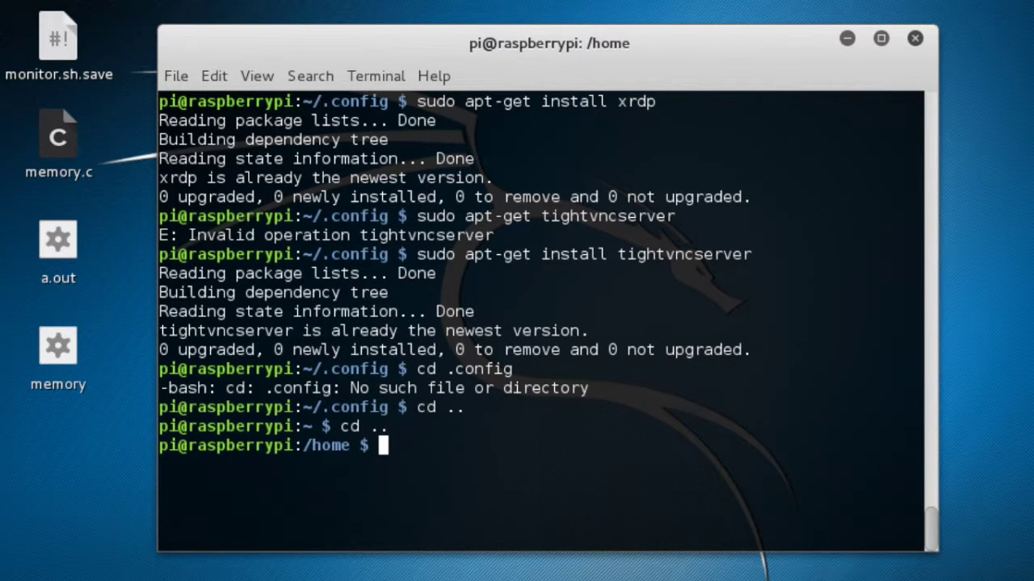
type("cd .config")
key("Return")
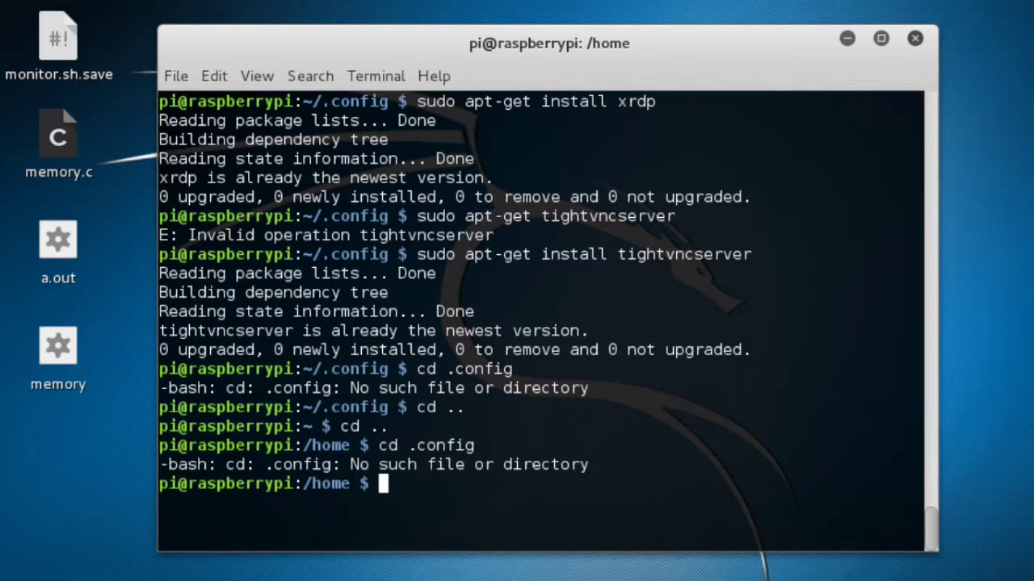
type("ls")
key("Return")
Enter the pi folder and list its contents.
type("cd pi")
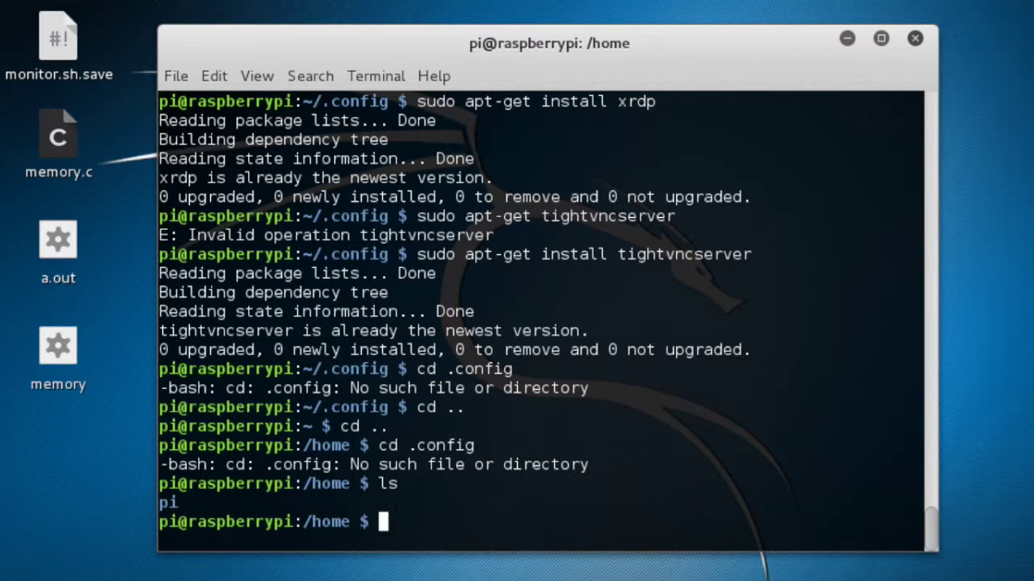
key("Return")
type("cd")
key("BackSpace")
key("BackSpace")
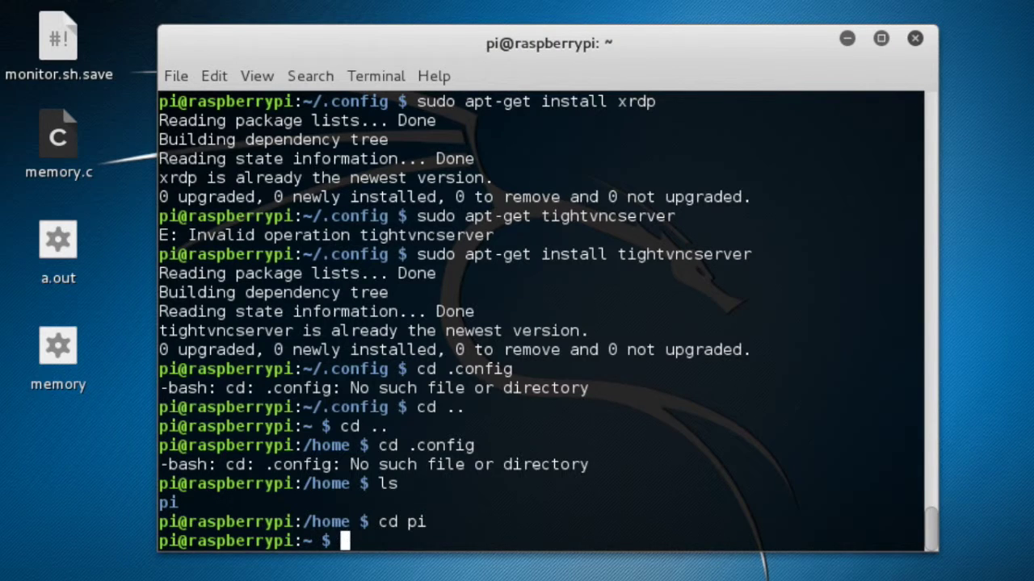
type("ls")
key("Return")
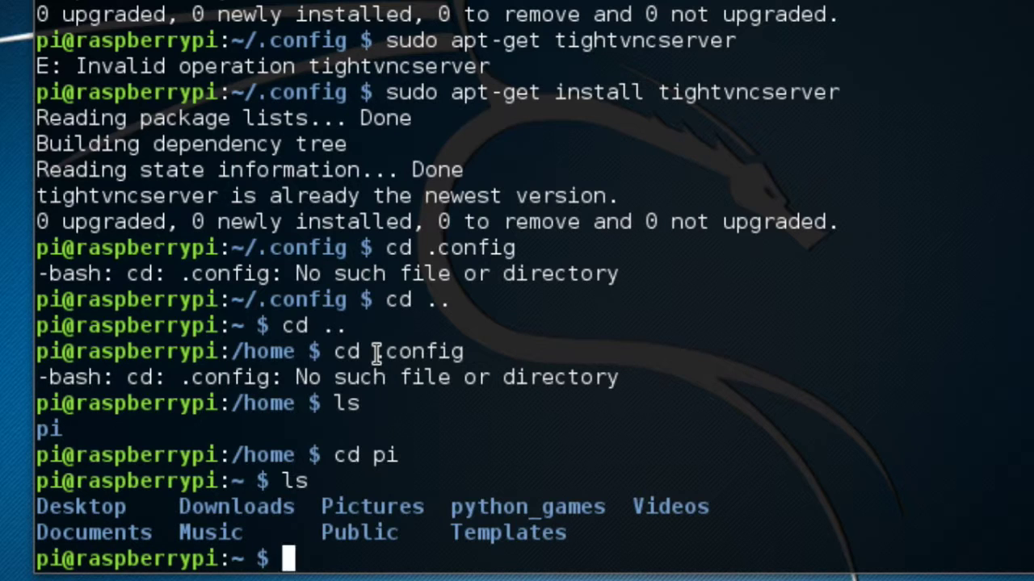
left_click_drag(376, 355, 468, 358)
left_click(467, 349)
left_click(378, 355)
left_click(468, 358)
type("ls -al")
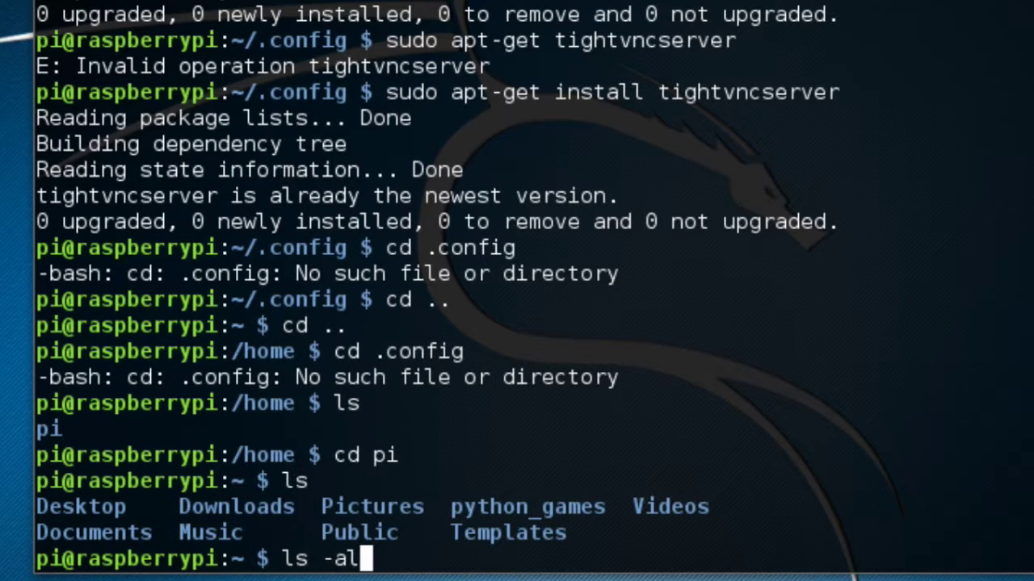
List hidden files with ls -a, list again with ls, then cd into .config.
key("BackSpace")
key("Return")
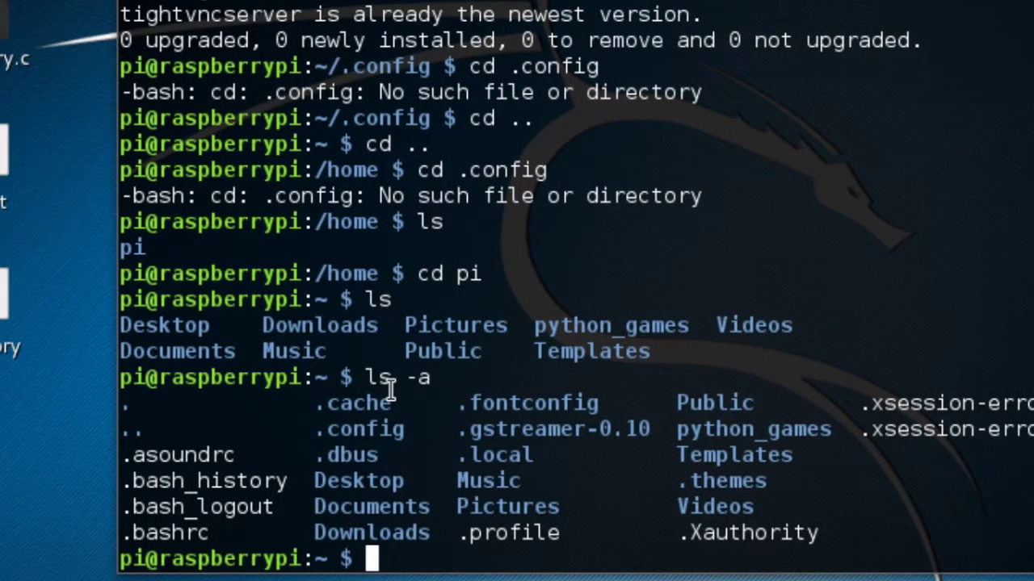
type("ls")
key("Return")
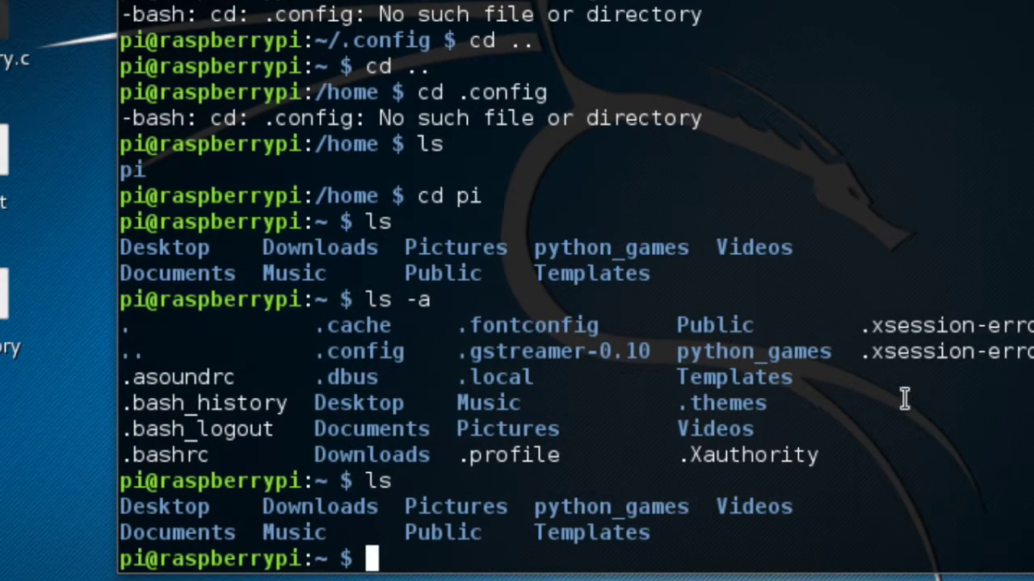
type("c")
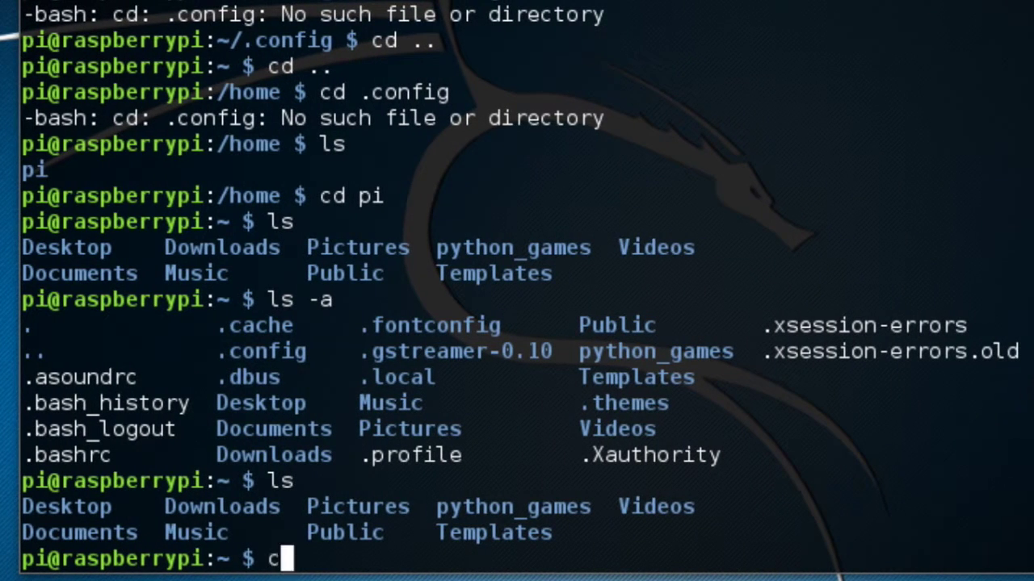
type("d .config")
key("Return")
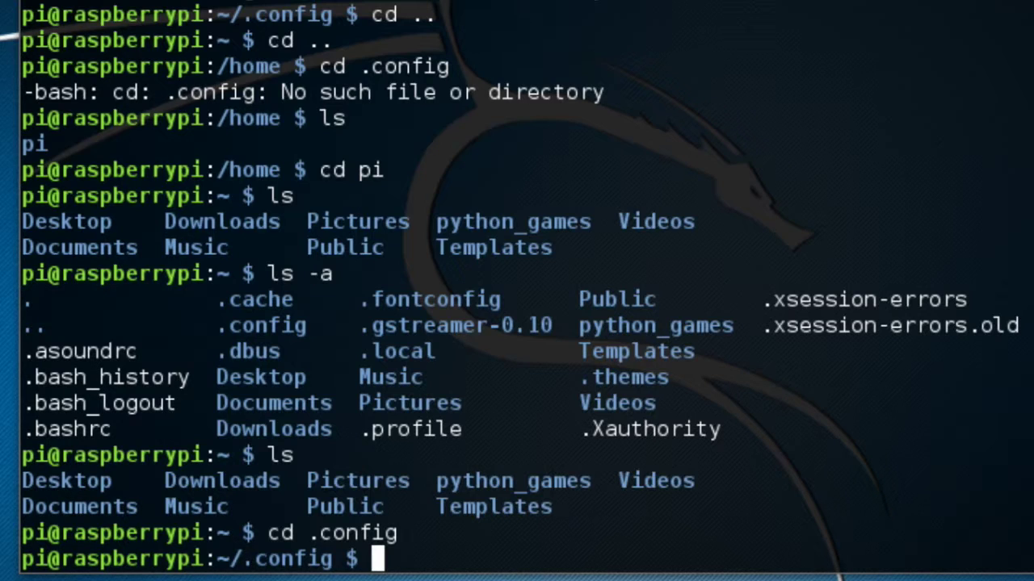
Create the autostart folder with sudo mkdir and move into it.
type("su")
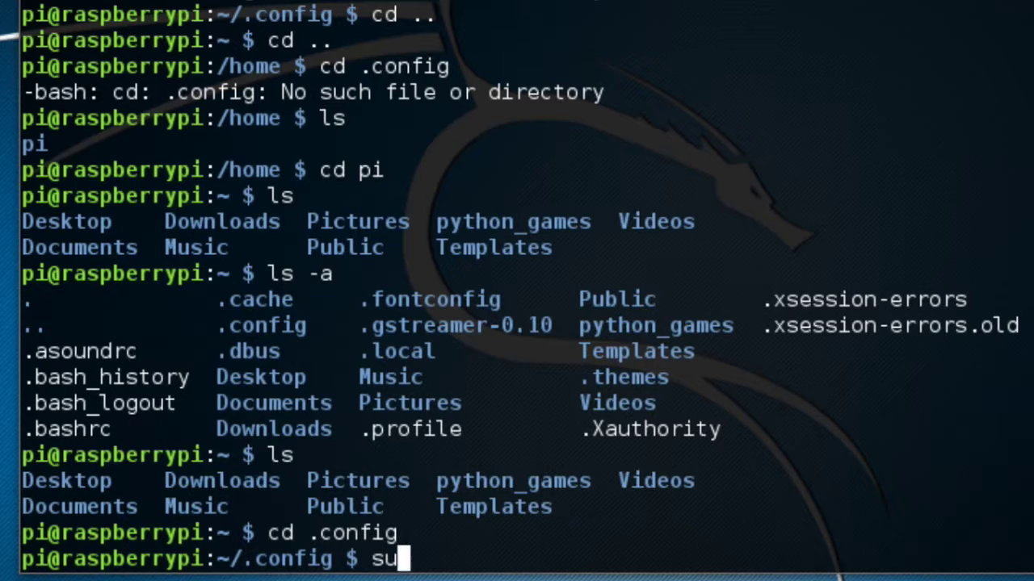
type("do mkdir")
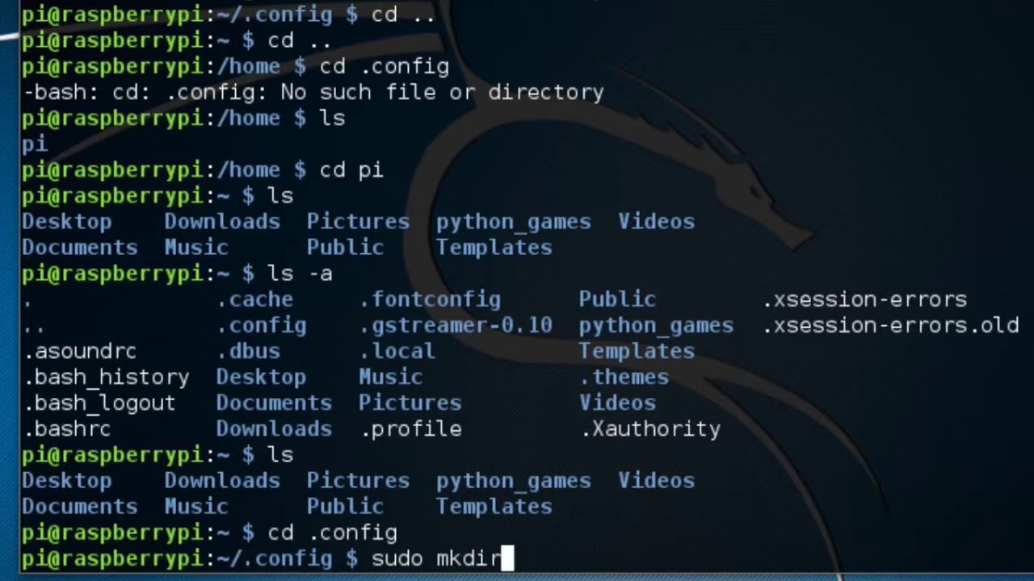
type(" autosa")
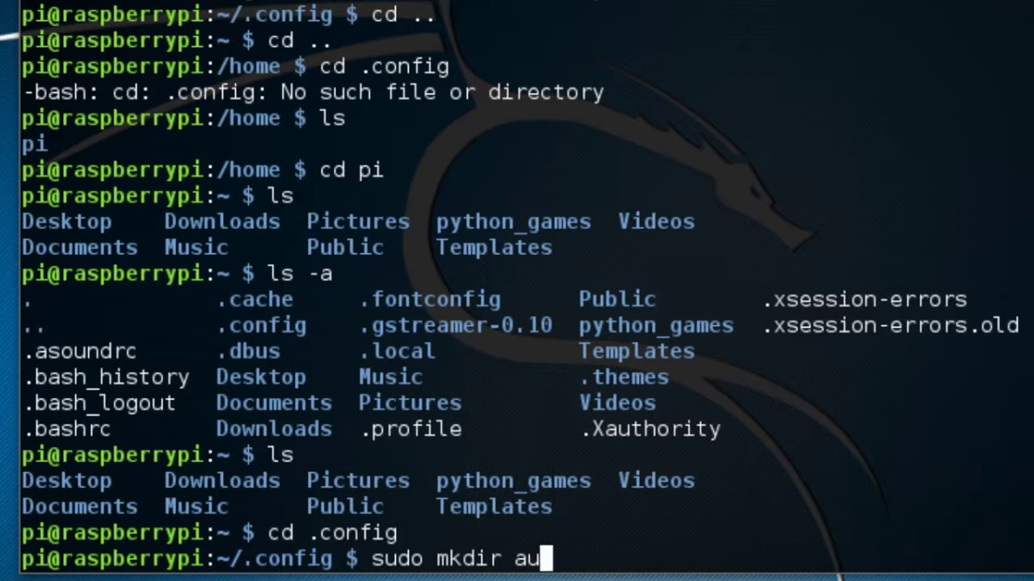
type("rat")
key("BackSpace")
key("BackSpace")
key("BackSpace")
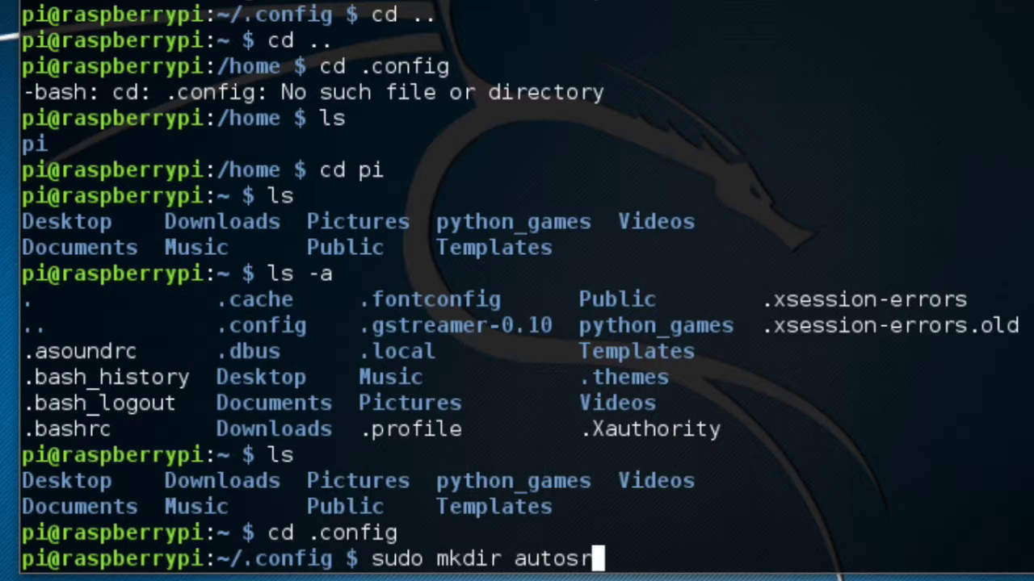
type("tart")
key("Return")
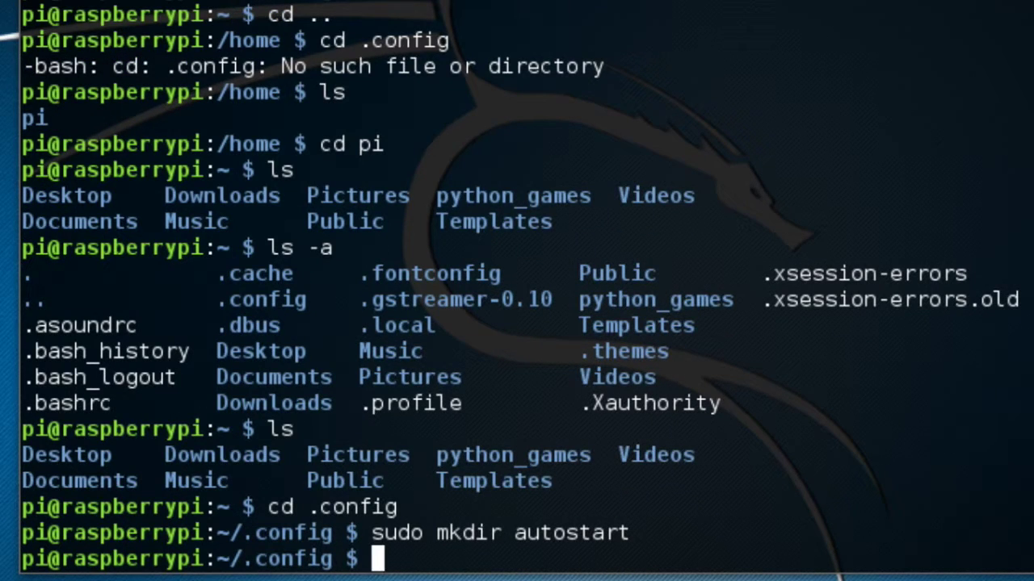
type("cd autosrat")
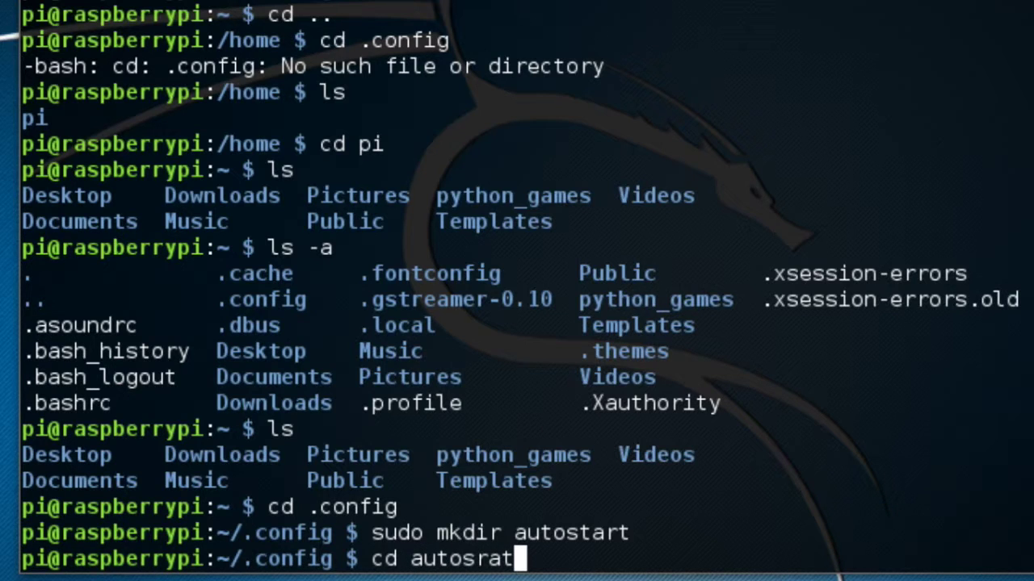
key("BackSpace")
key("BackSpace")
key("BackSpace")
type("tart")
key("Return")
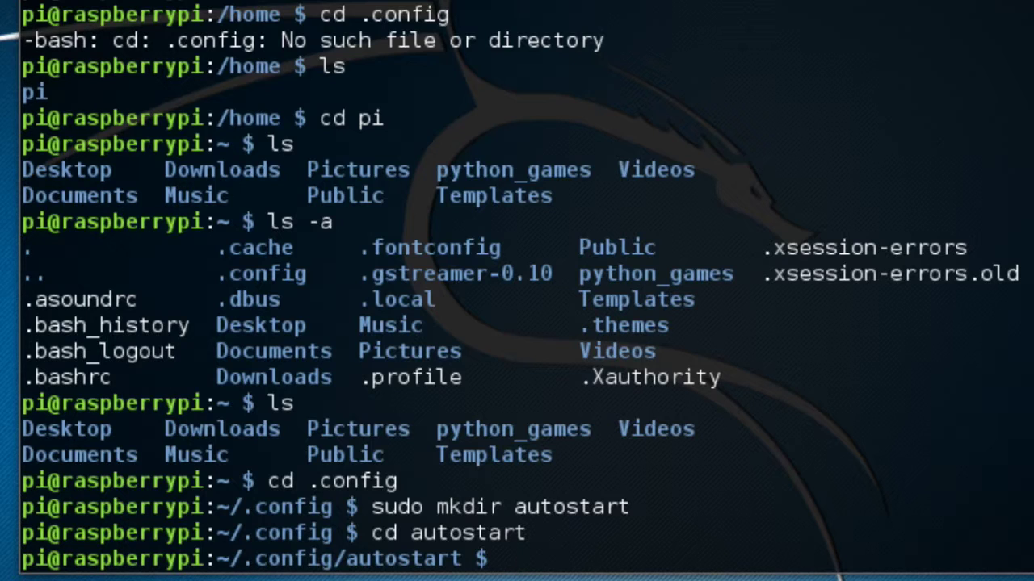
Open a new tightvnc.desktop file in nano.
type("nan")
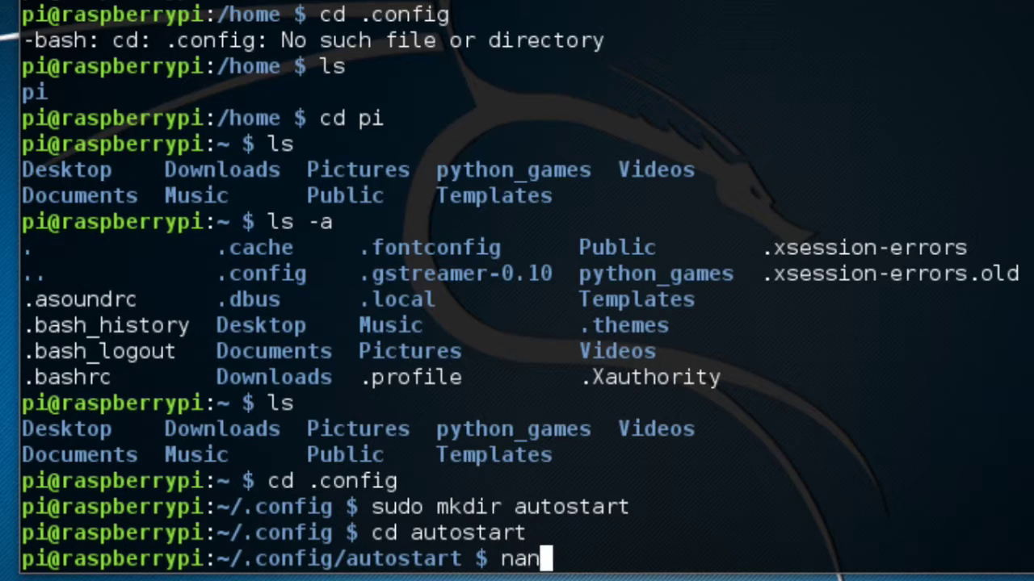
type("o")
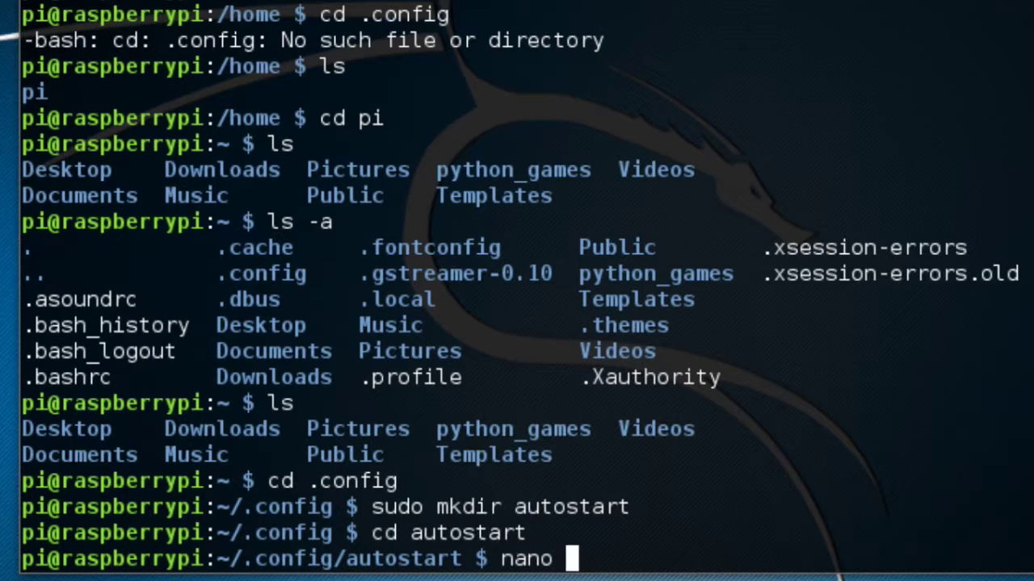
type("tightvn")
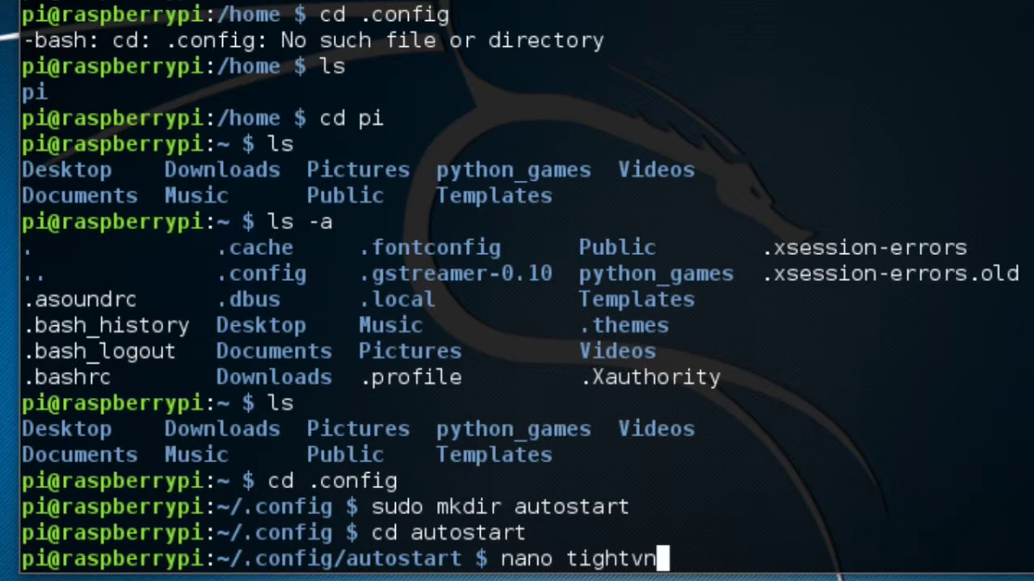
type("c.desktop")
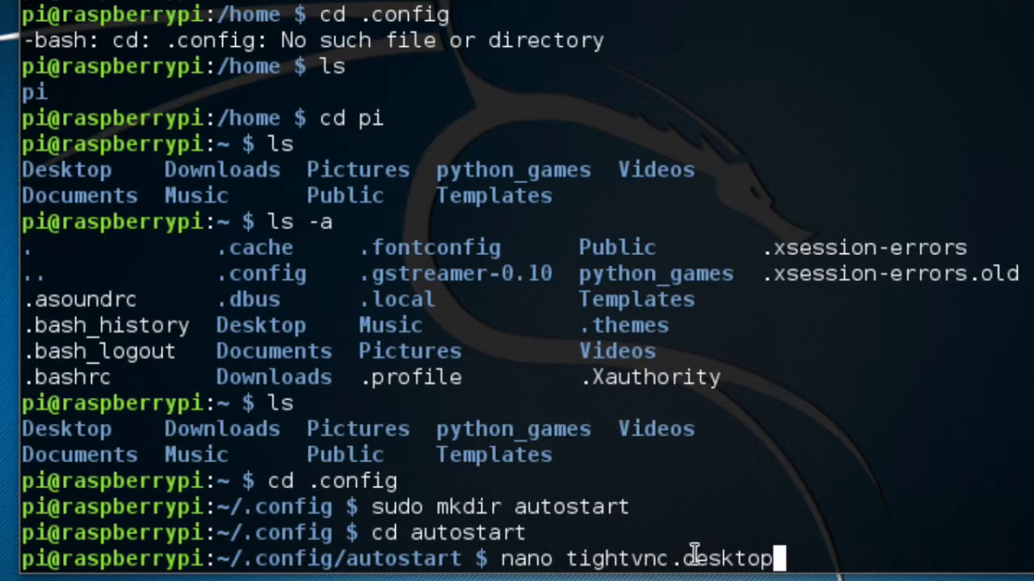
left_click_drag(676, 557, 789, 557)
left_click(785, 557)
key("Return")
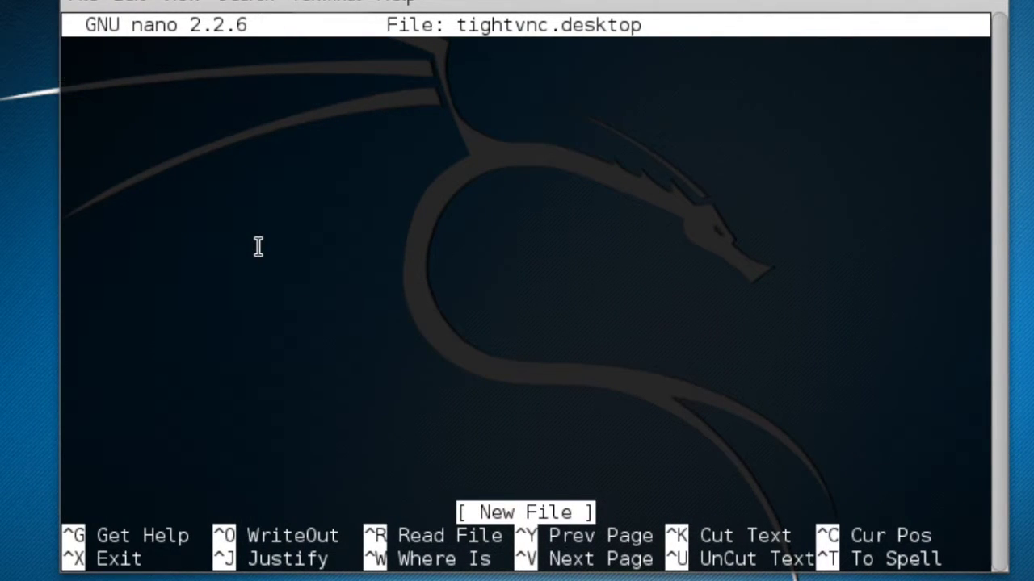
Type the [Desktop Entry] header and a Type=Application line.
type("[]")
key("Left")
type("D")
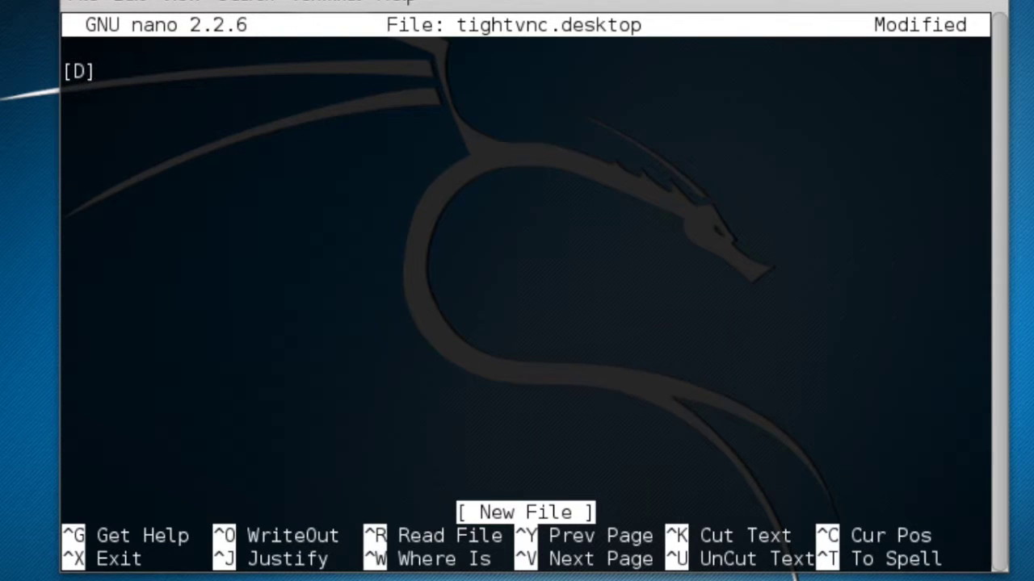
type("esktop Entry")
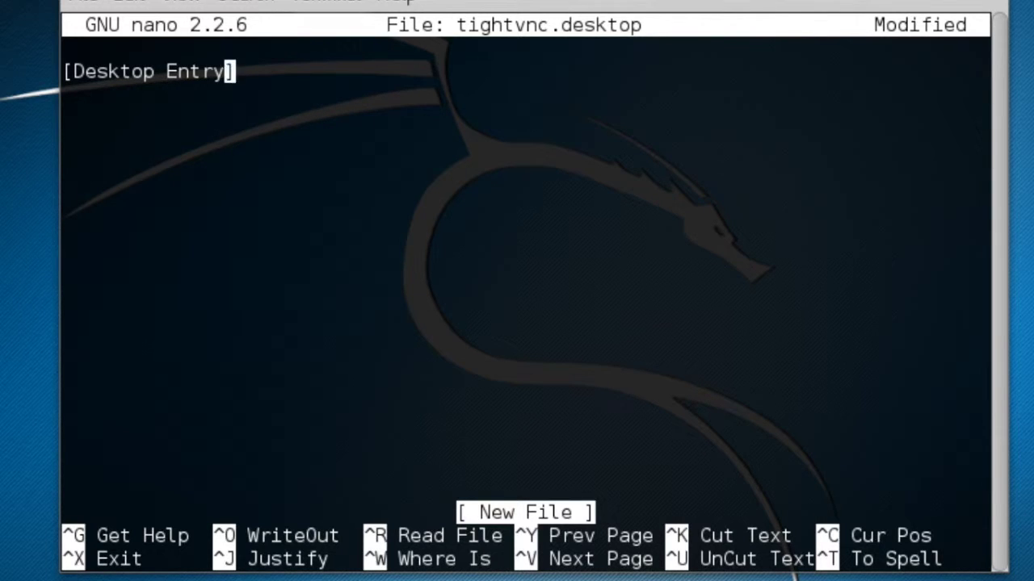
key("Right")
key("Return")
type("T")
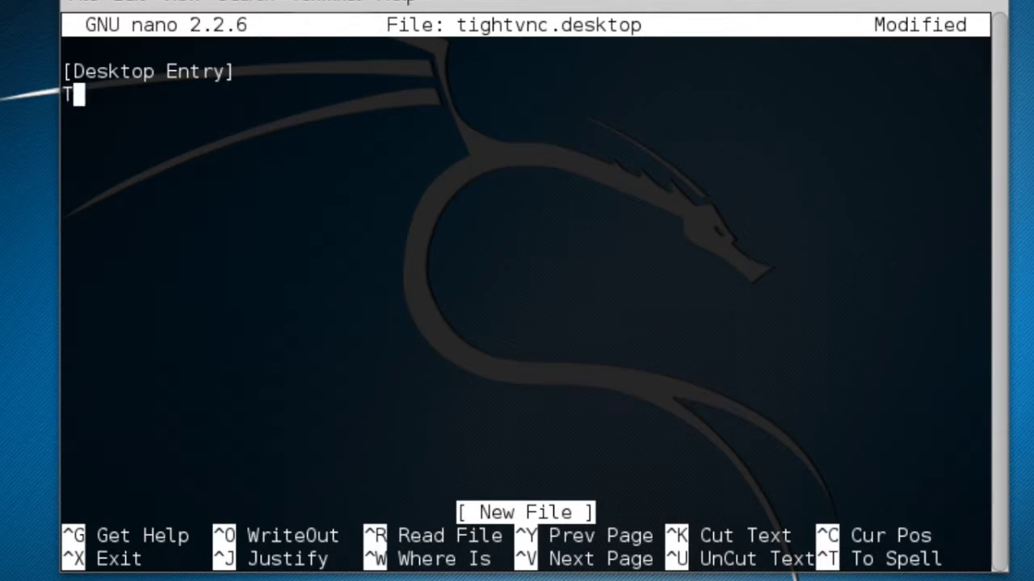
type("ype=Applic")
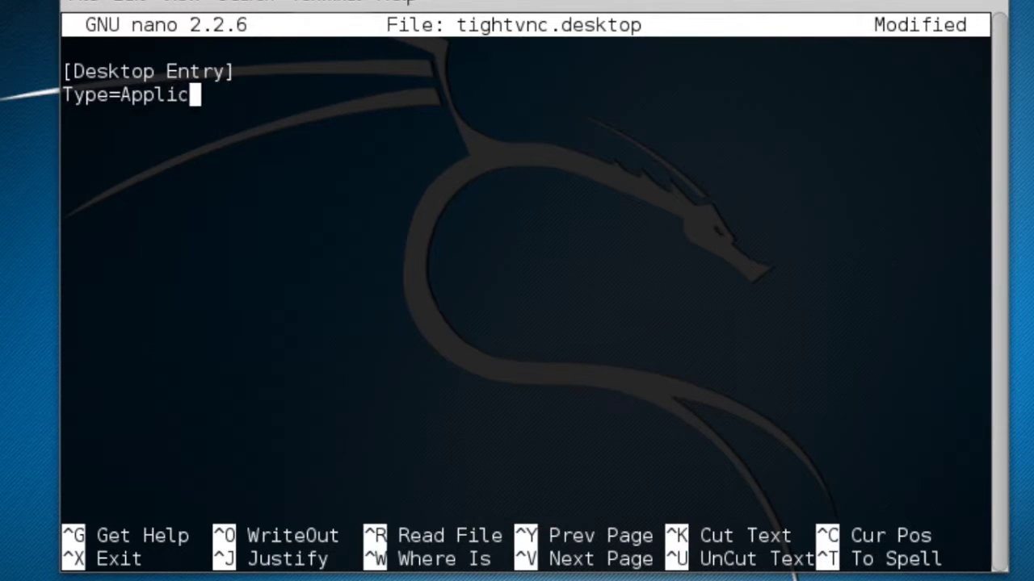
type("ation ")
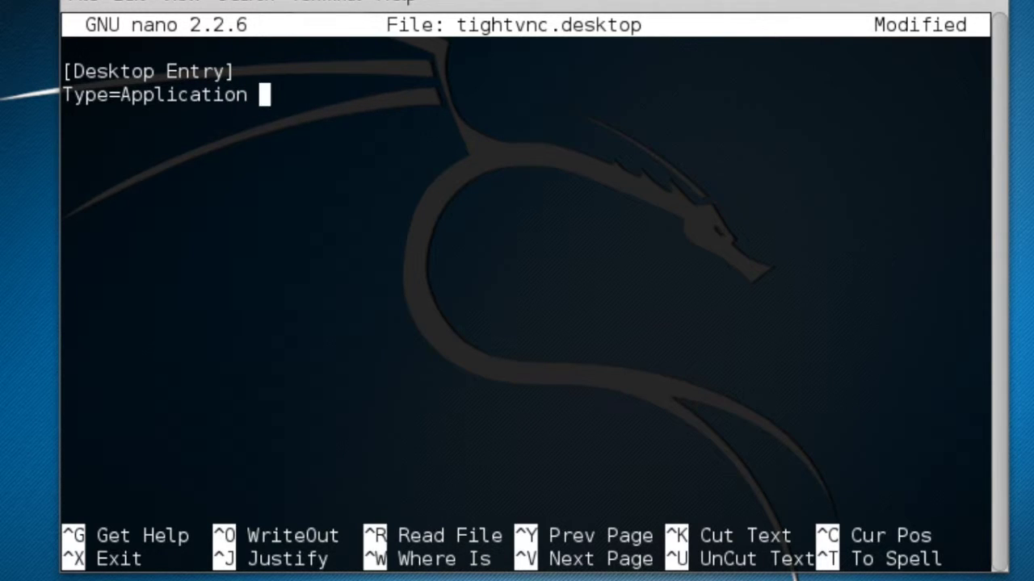
type("\\")
key("BackSpace")
key("Return")
Add Name=TightVNC, Exec=vncviewer and StartupNotify=false lines, then start writing out the file.
type("Name=")
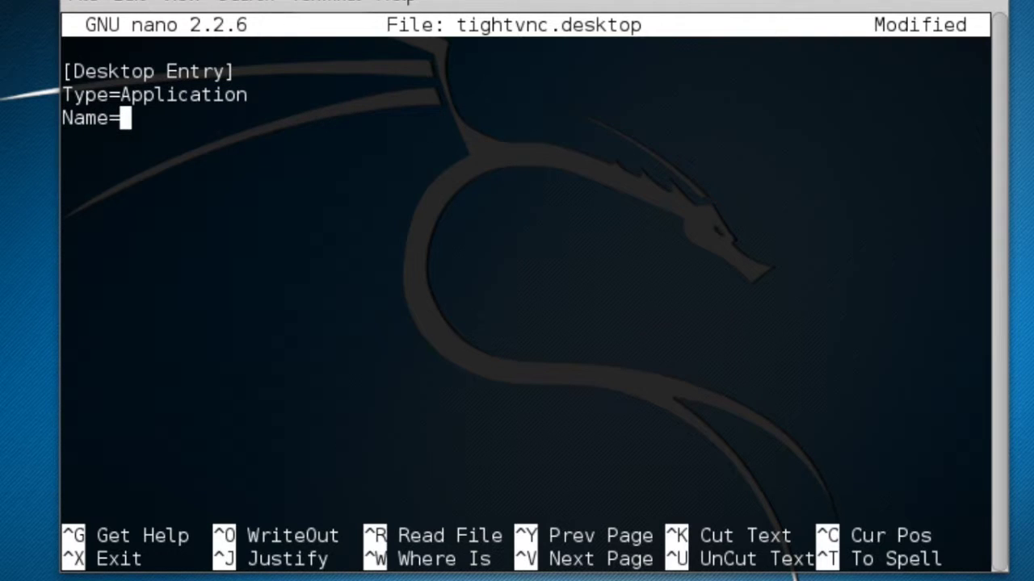
type("TightVNC")
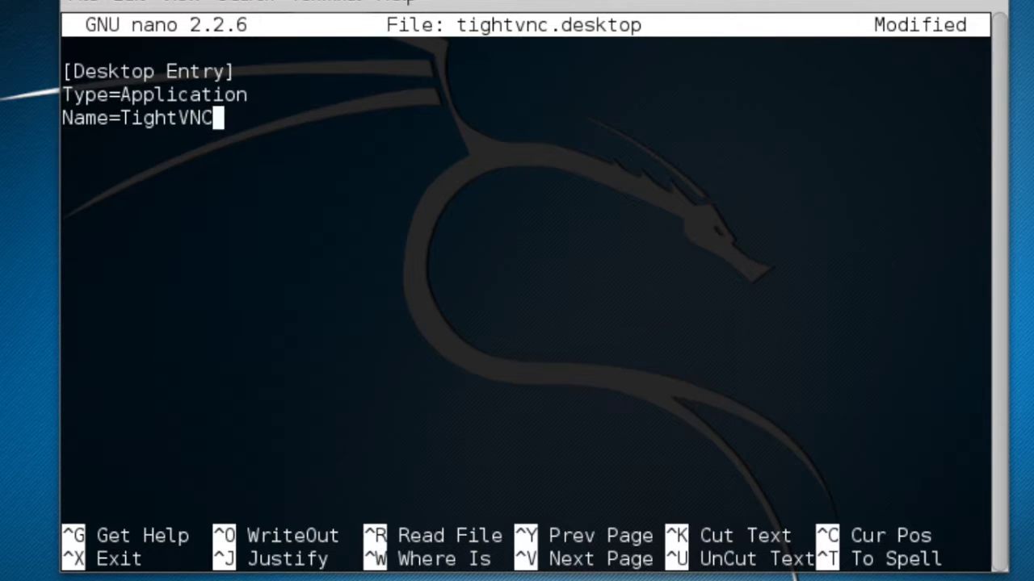
key("Return")
type("E")
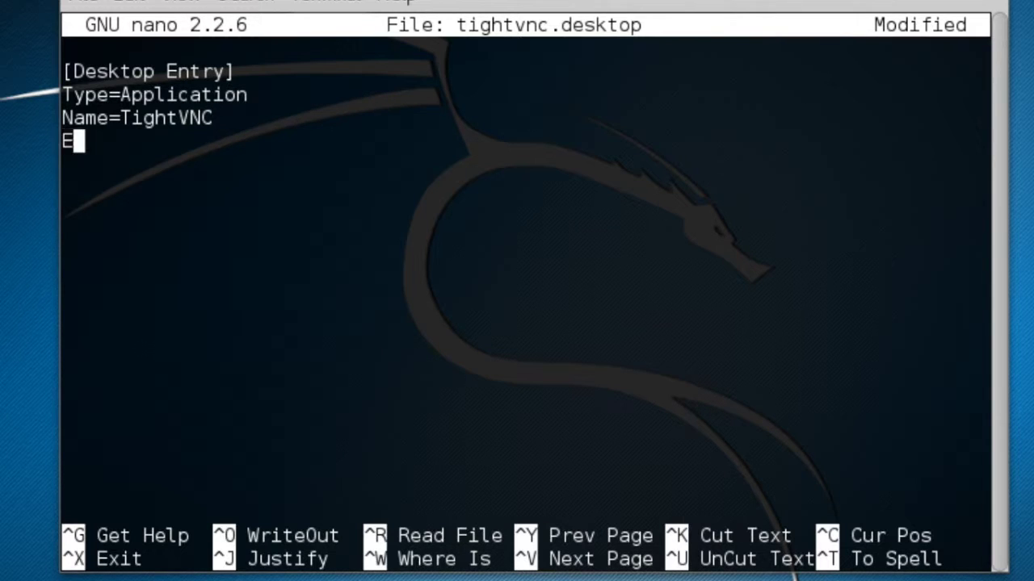
type("xec=")
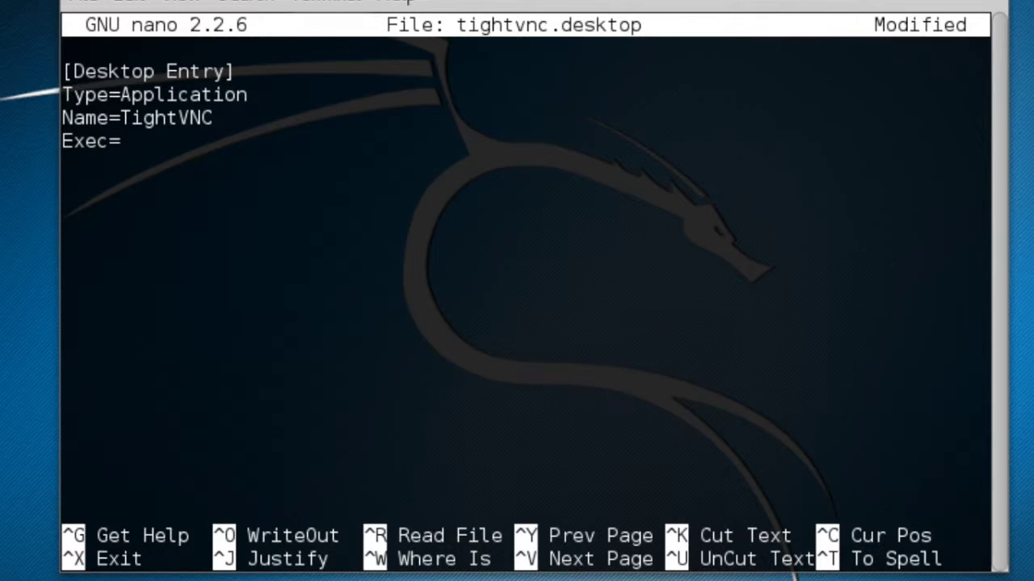
key("BackSpace")
type("=vncviewr")
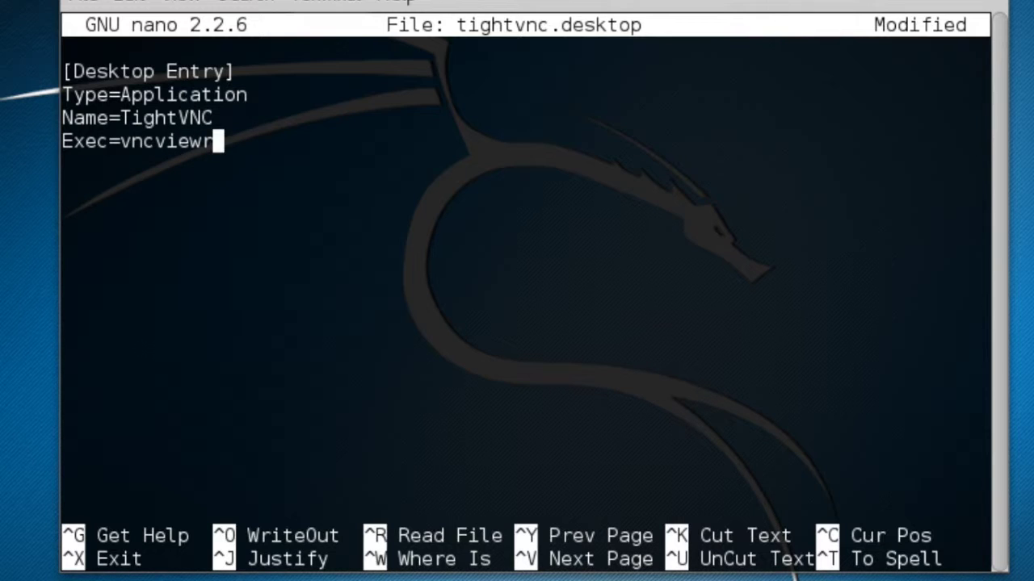
key("Return")
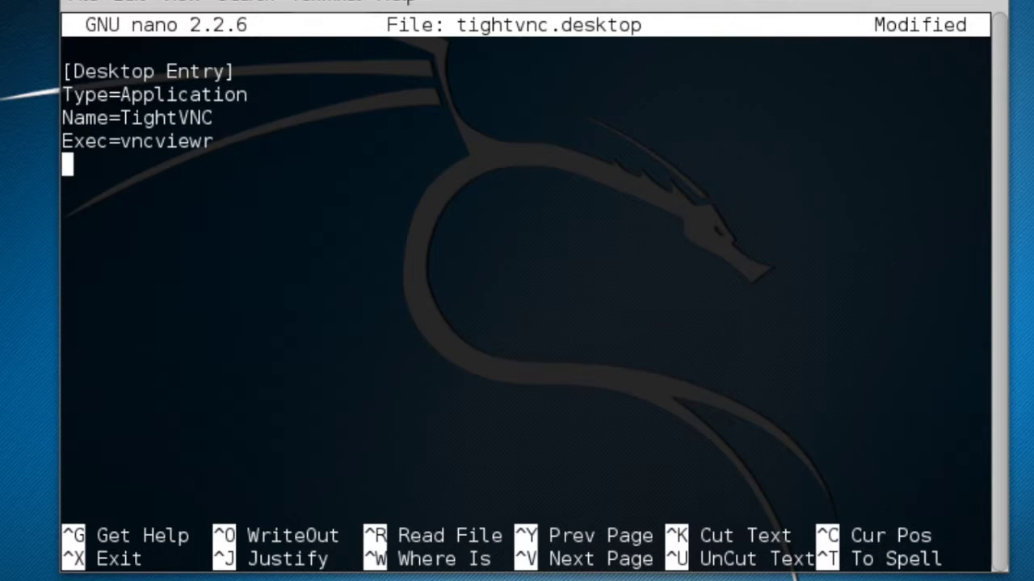
key("BackSpace")
key("BackSpace")
type("er")
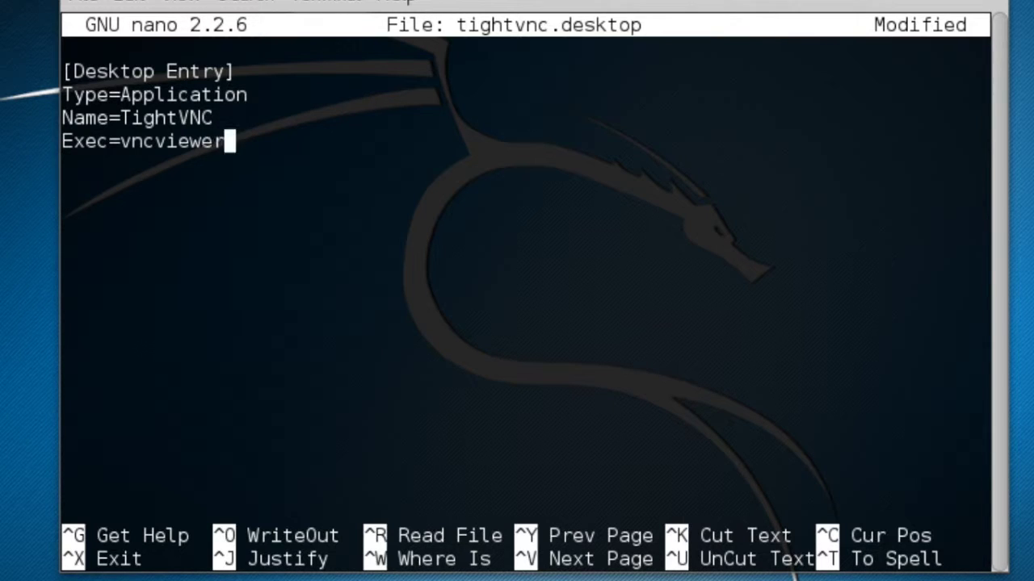
key("Return")
type("StartupNotify=")
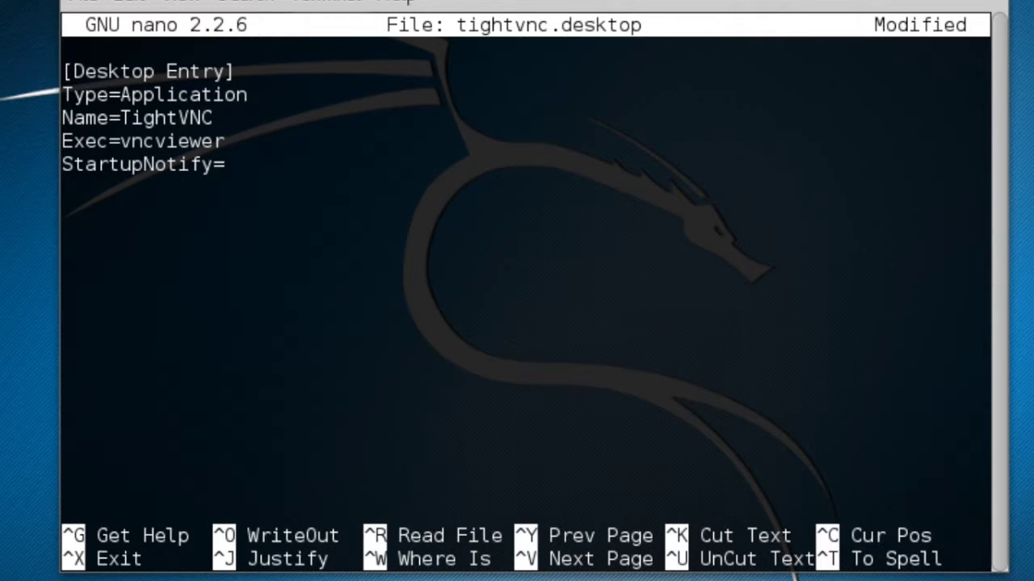
type("false")
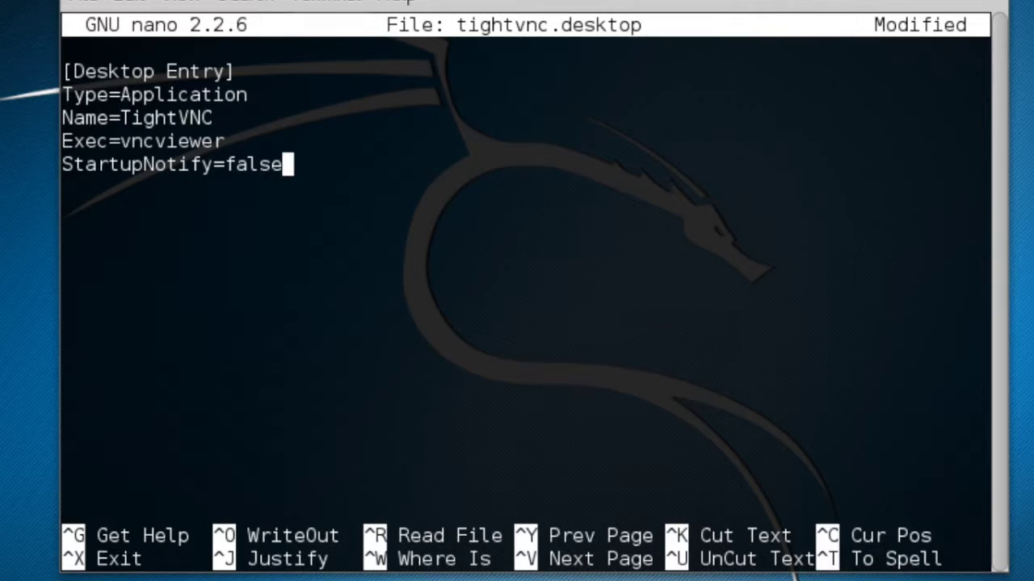
key("ctrl+o")
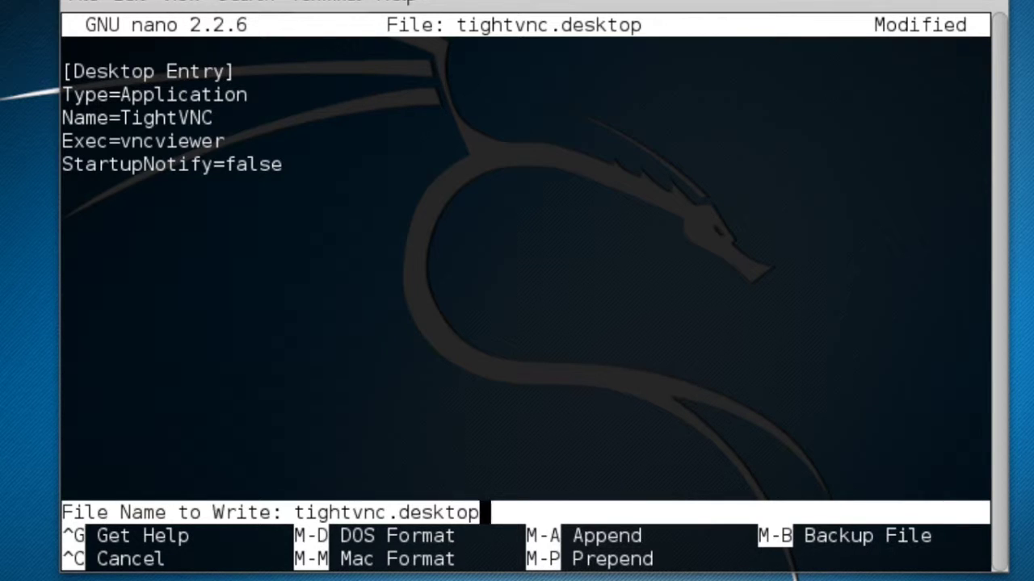
After the permission-denied save, quit nano without saving and list the autostart folder.
key("Return")
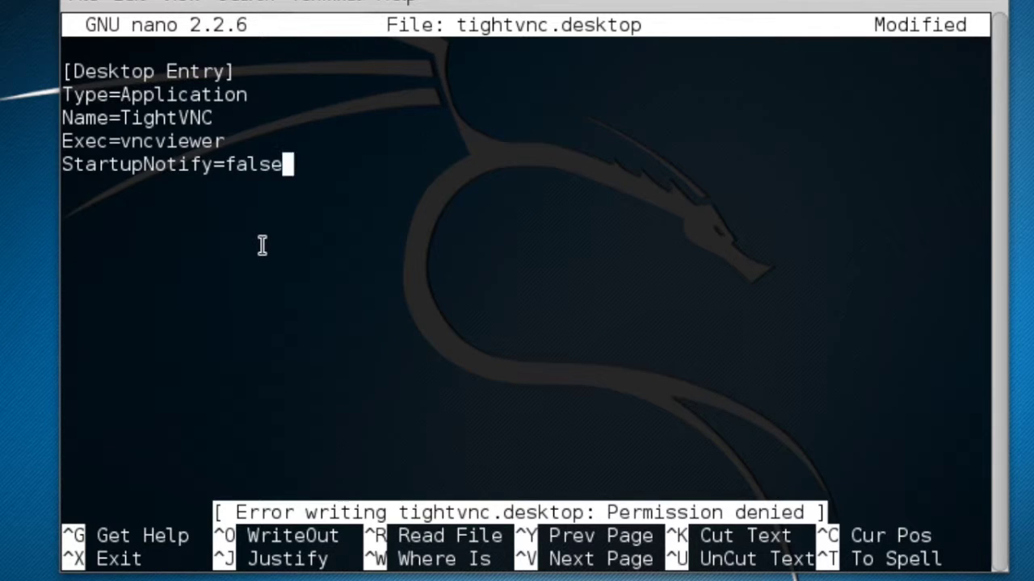
key("ctrl+x")
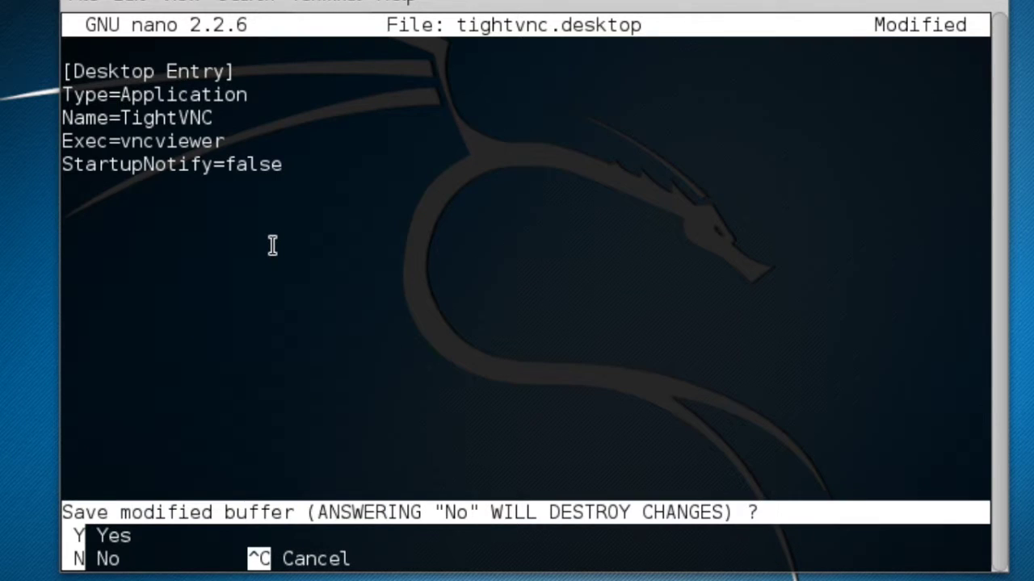
key("n")
key("Return")
key("Up")
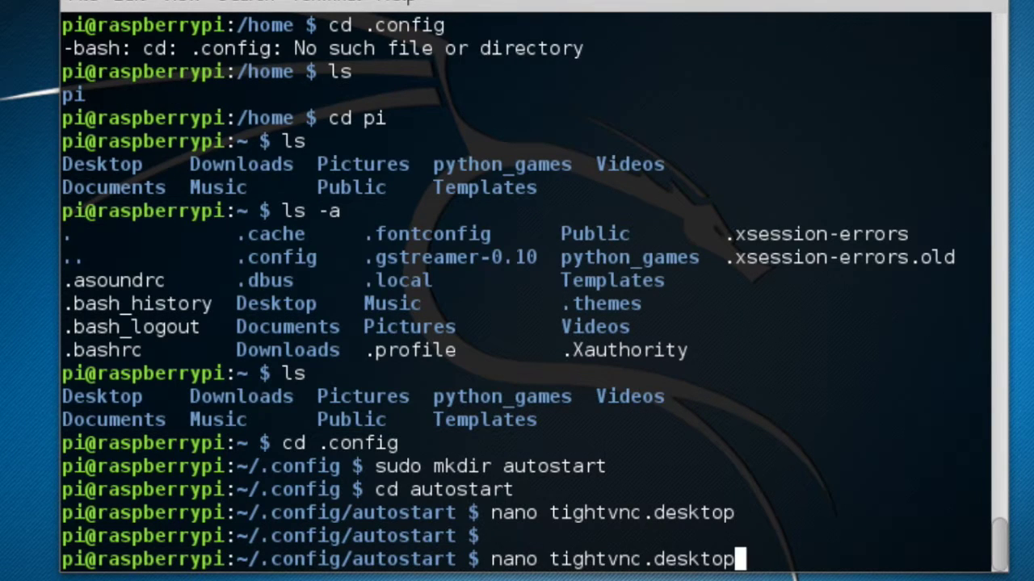
key("Down")
type("ls")
key("Return")
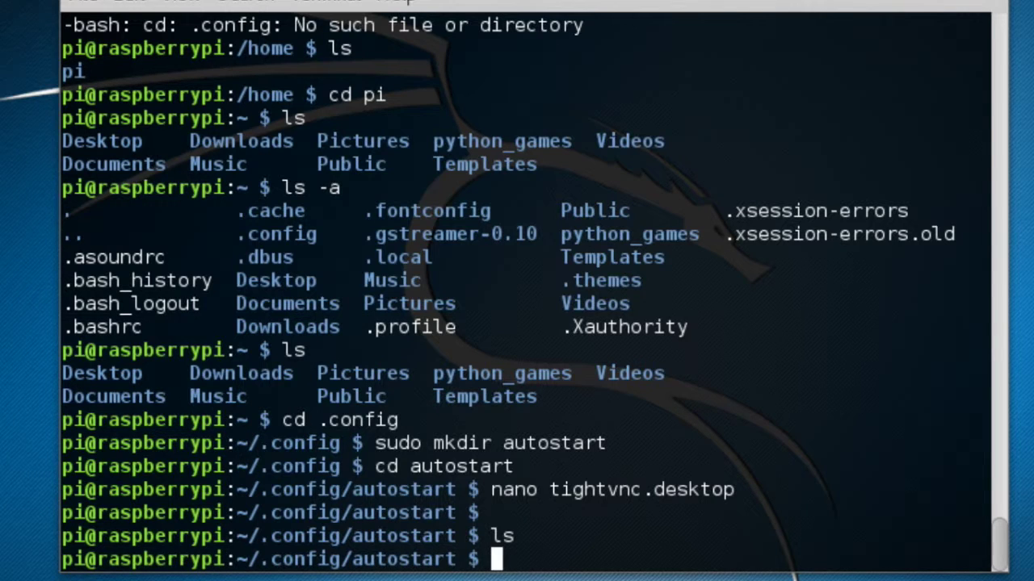
Reopen tightvnc.desktop with 'sudo nano', write the entry, and confirm it appears in ls.
type("sudo n")
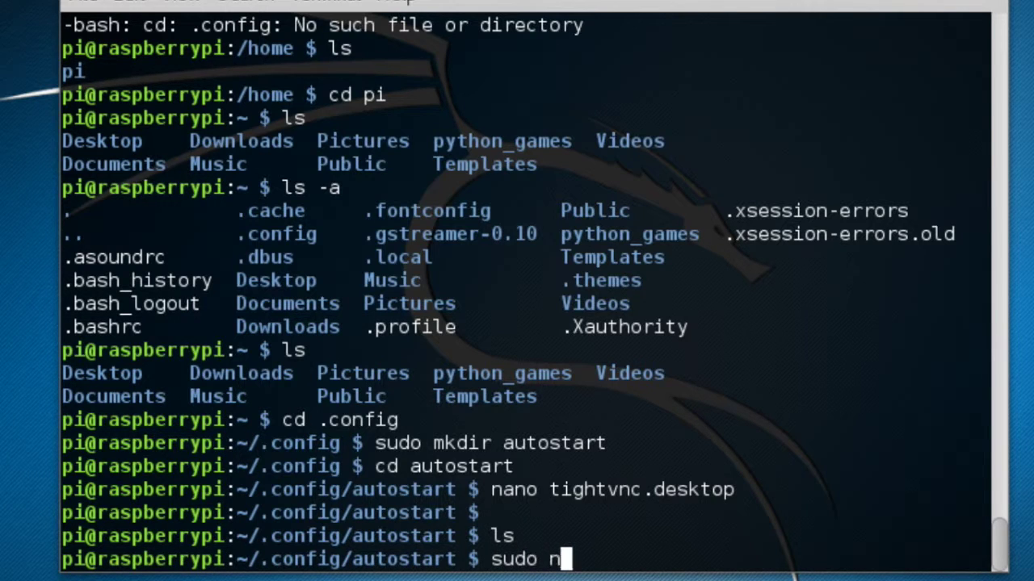
type("ano tightvnc")
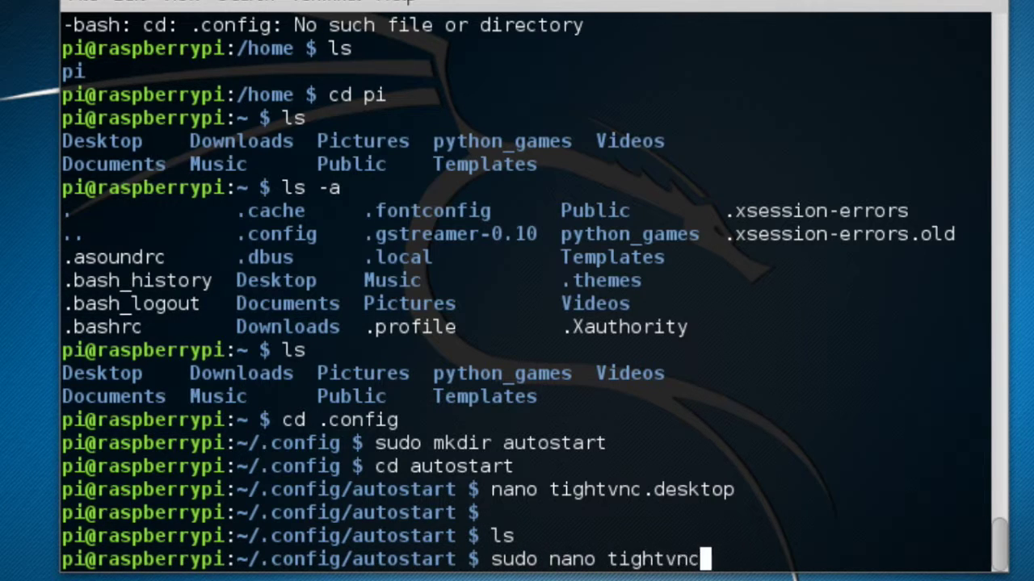
type(".desktop")
key("Return")
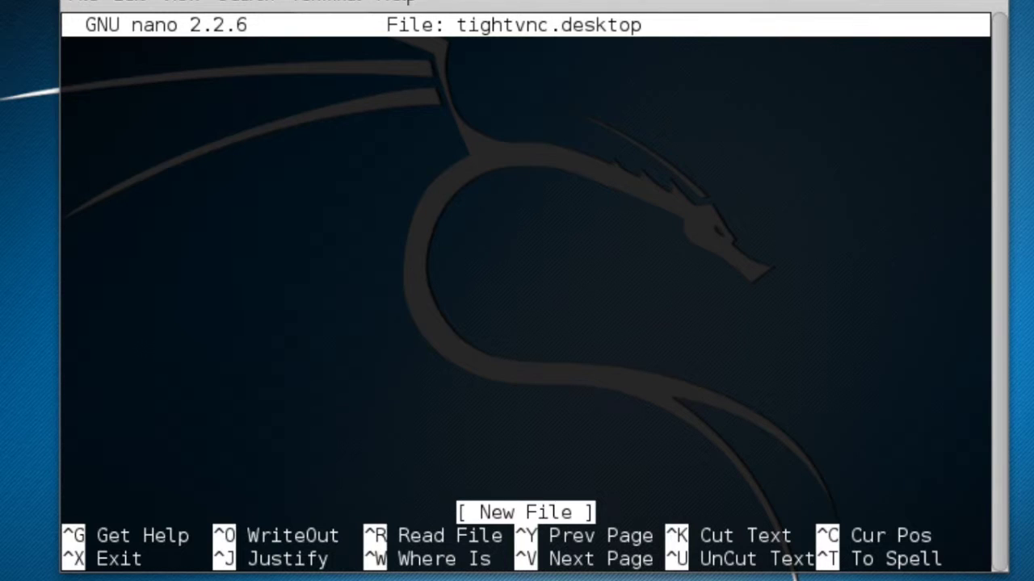
type("[D")
key("BackSpace")
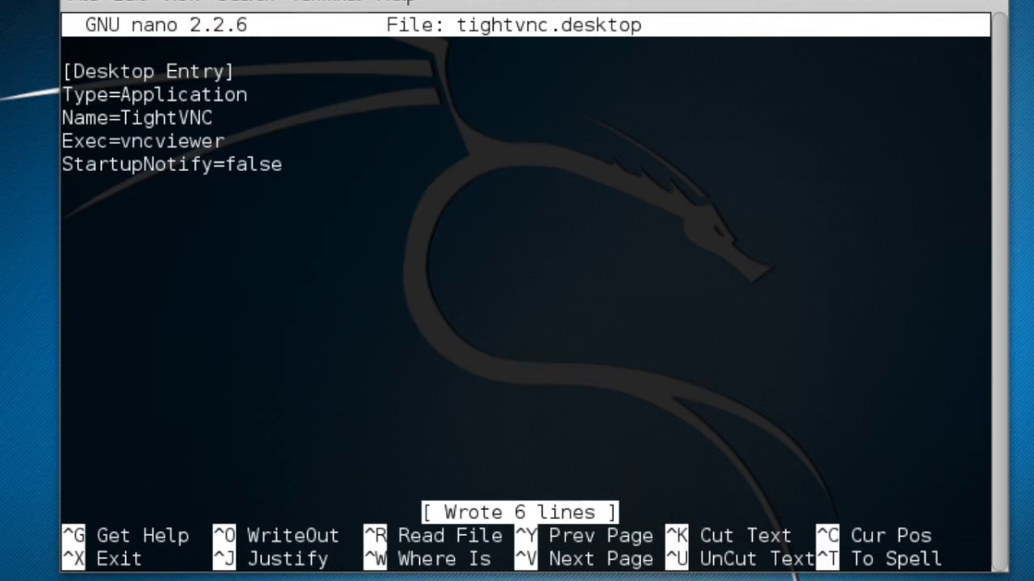
key("ctrl+x")
type("ls")
key("Return")
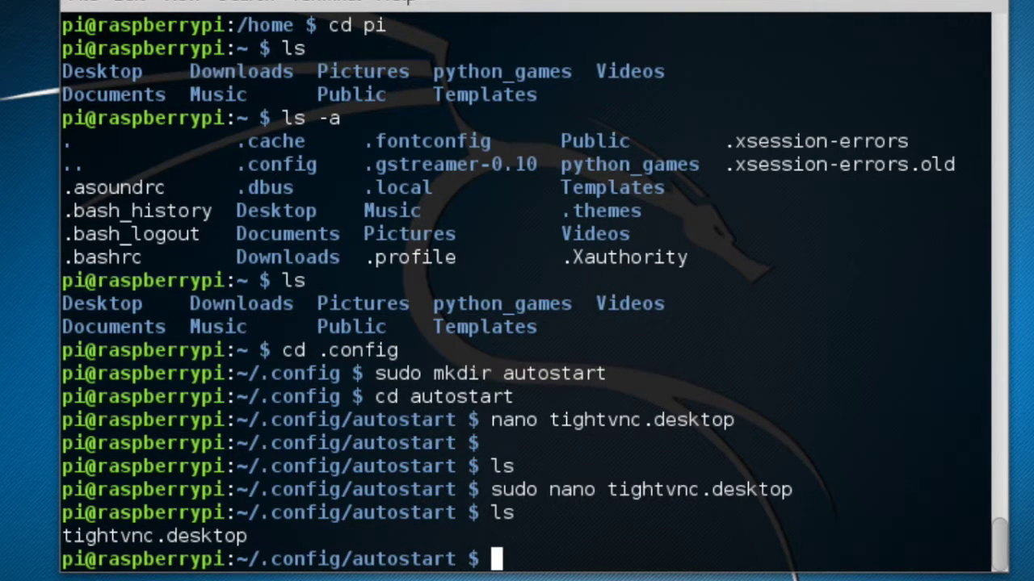
Change into the /home/pi folder.
type("c")
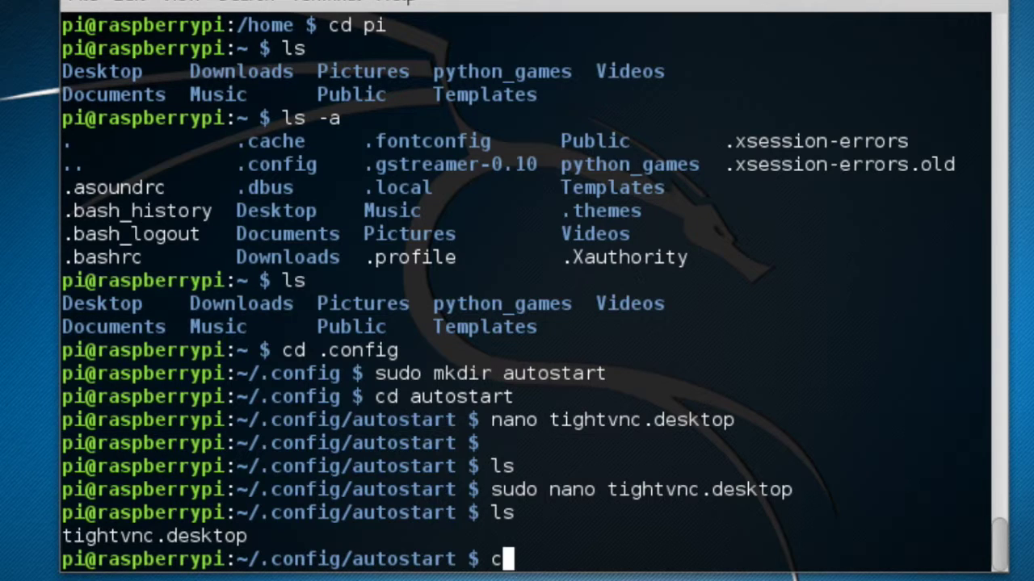
type("d /home/pi")
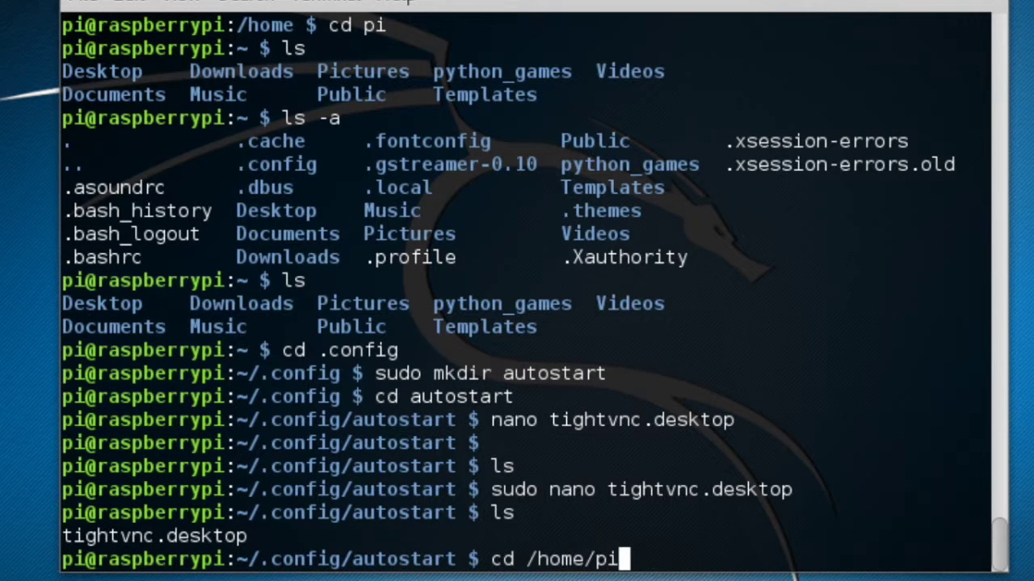
key("Return")
type("l")
key("BackSpace")
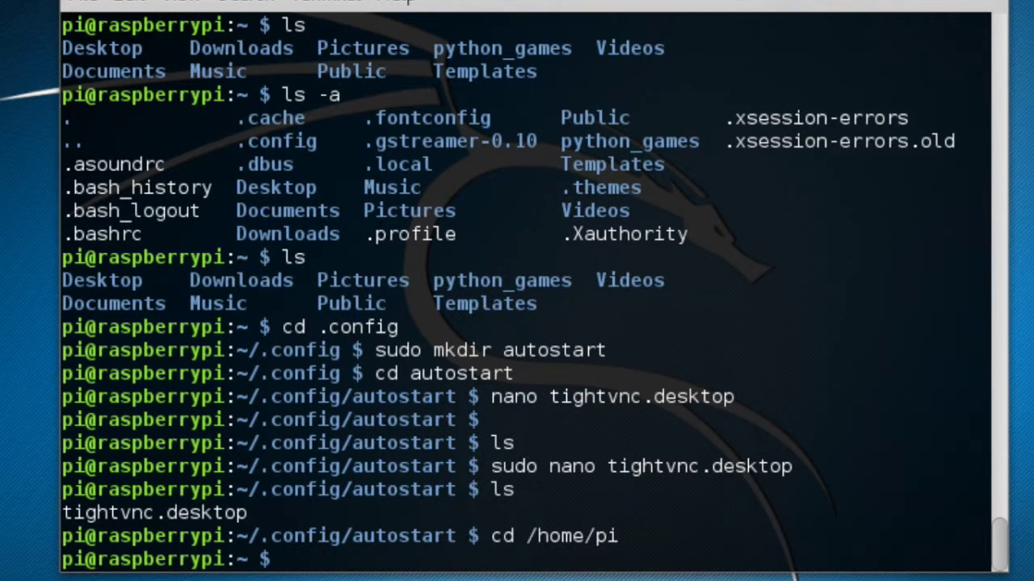
Start tightvncserver with a verified access password and no view-only password.
type("tightv")
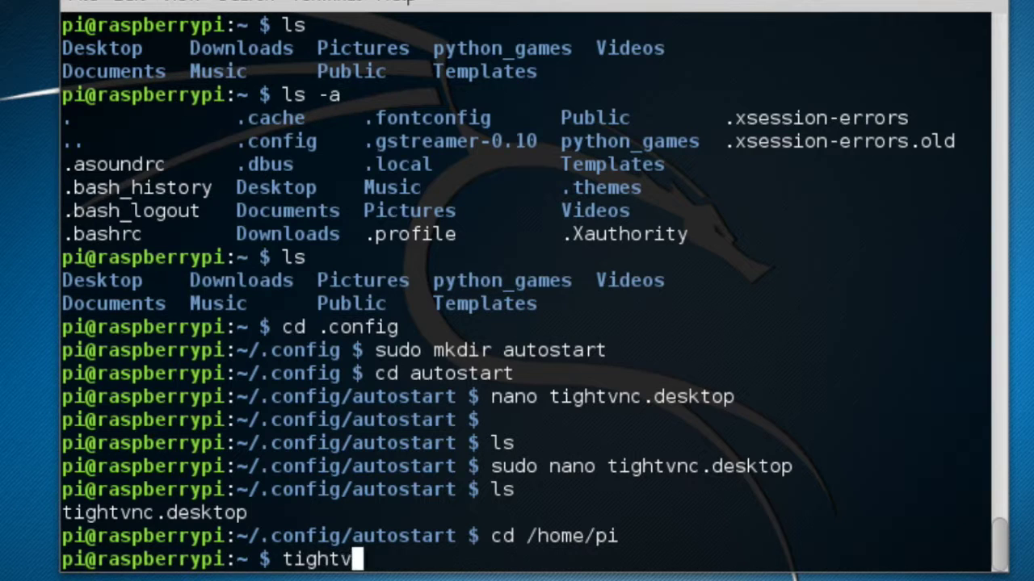
type("ncserver")
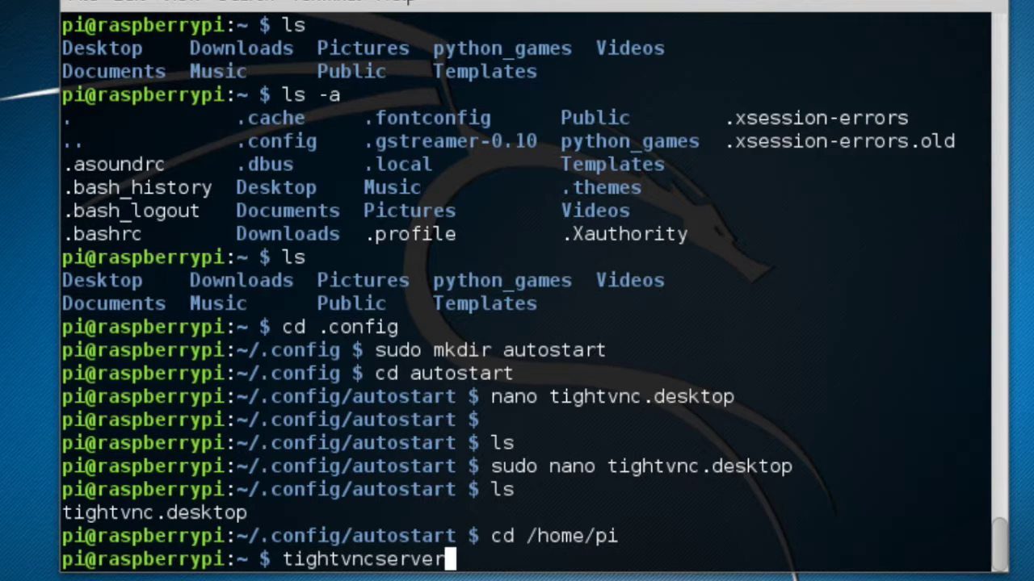
key("Return")
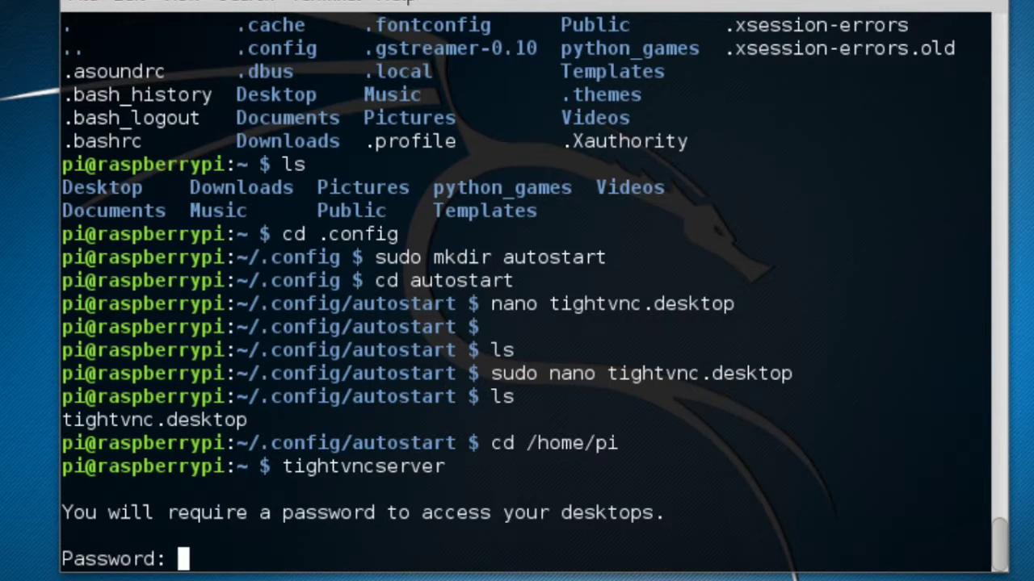
key("Return")
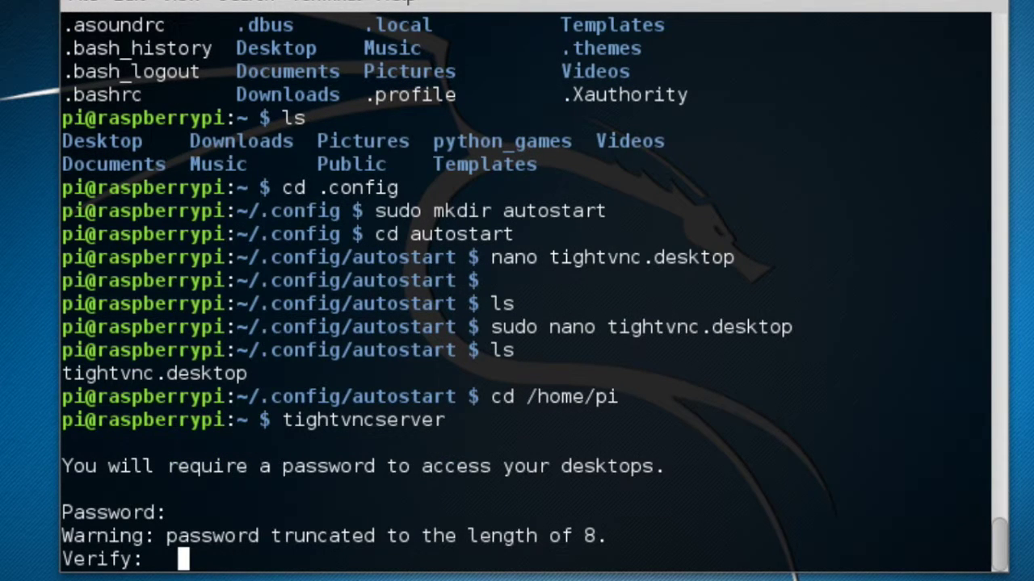
key("Return")
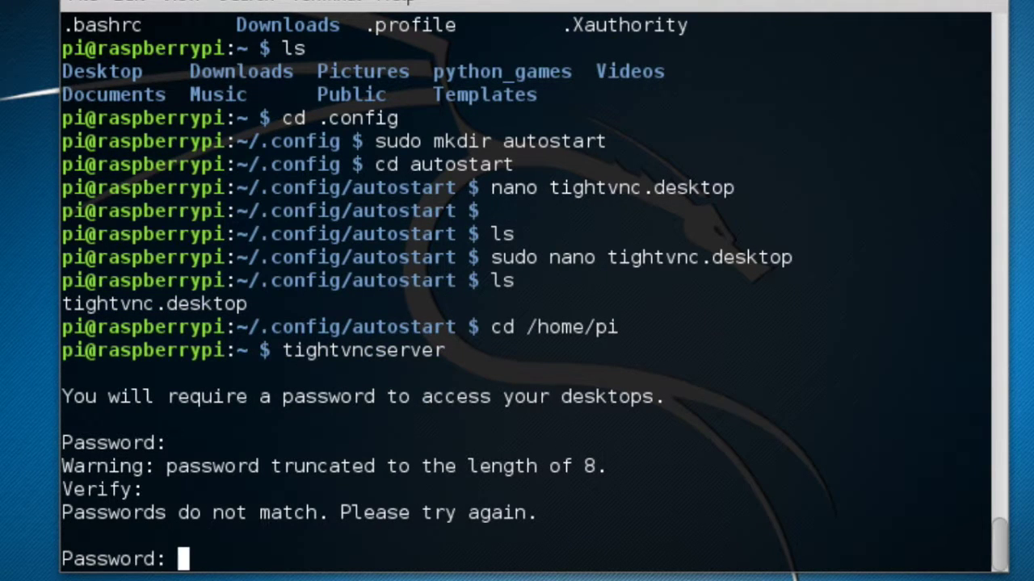
key("Return")
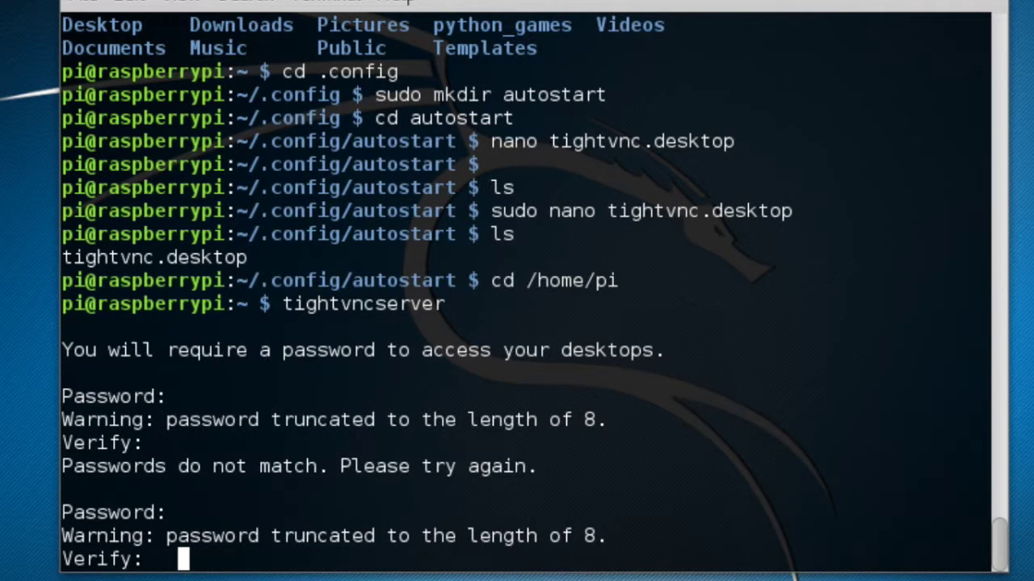
key("Return")
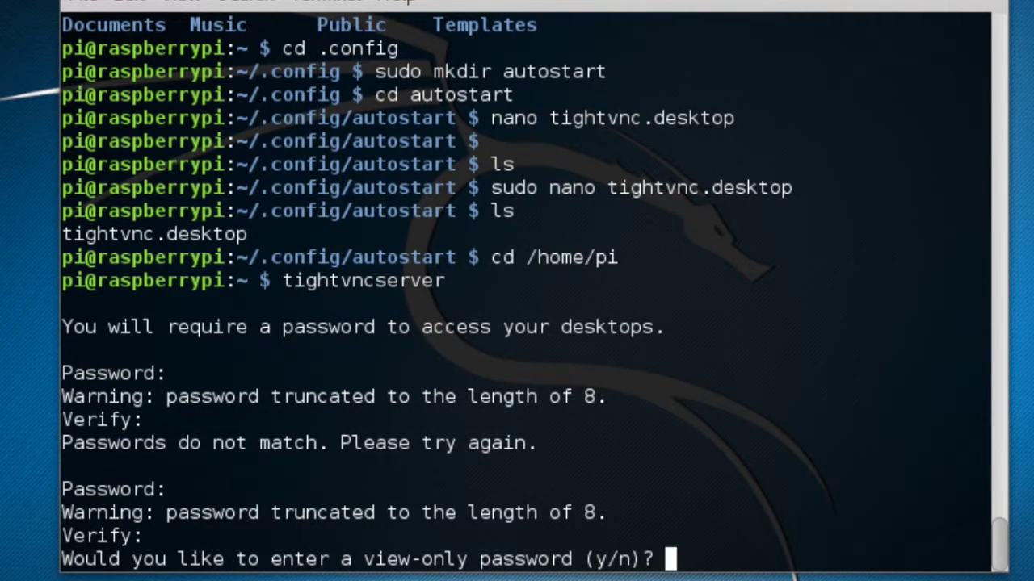
type("n")
key("Return")
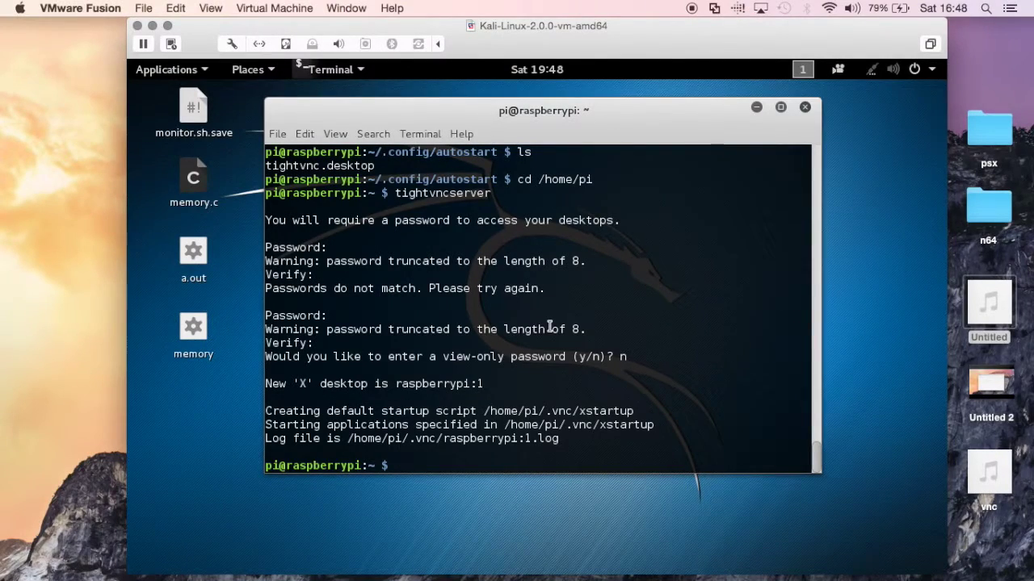
In Chrome, search 'vnc viewer mac' and choose the download for Mac OS X 10.9 and later.
mouse_move(708, 561)
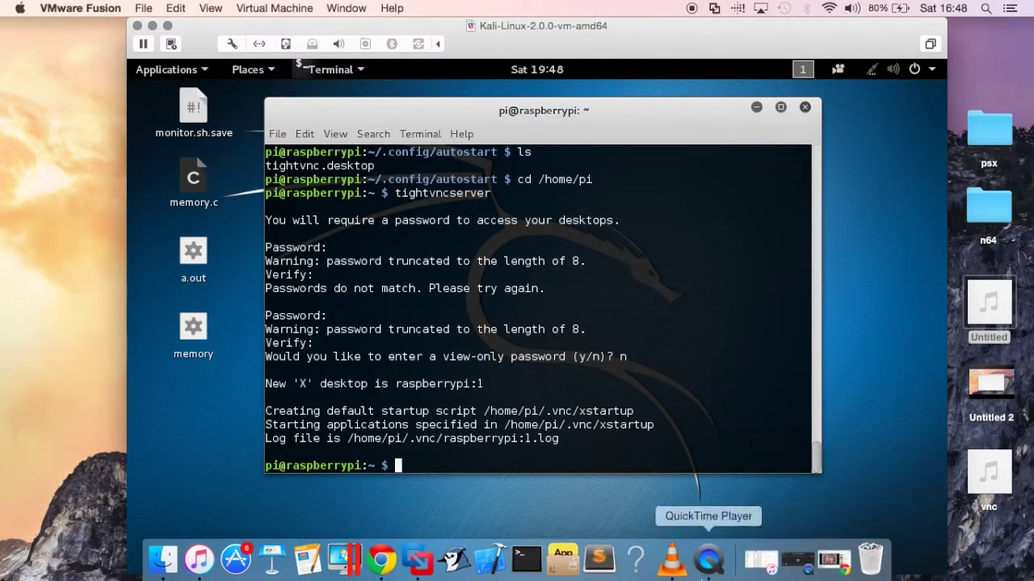
left_click(379, 558)
left_click(219, 51)
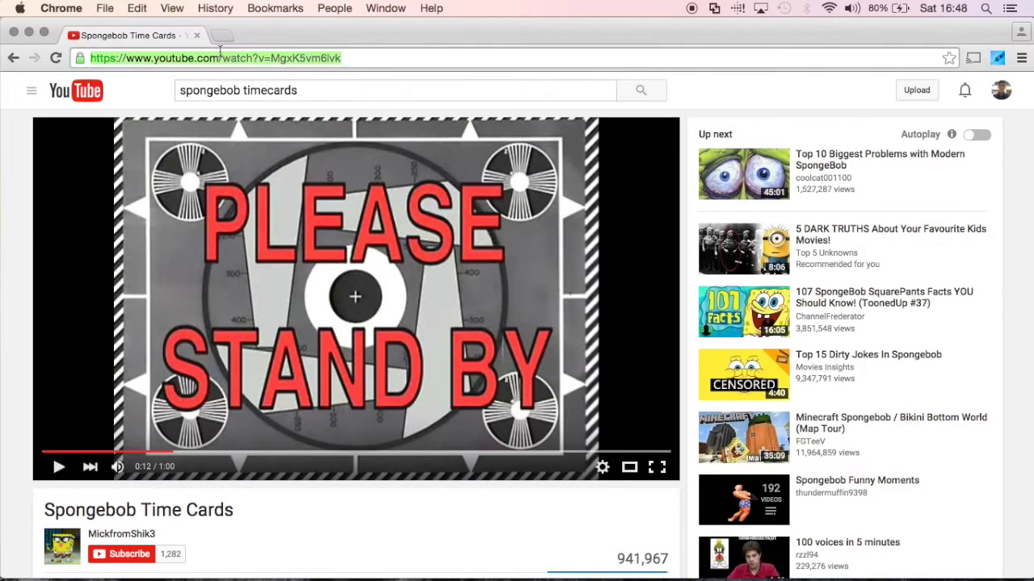
type("vnc w")
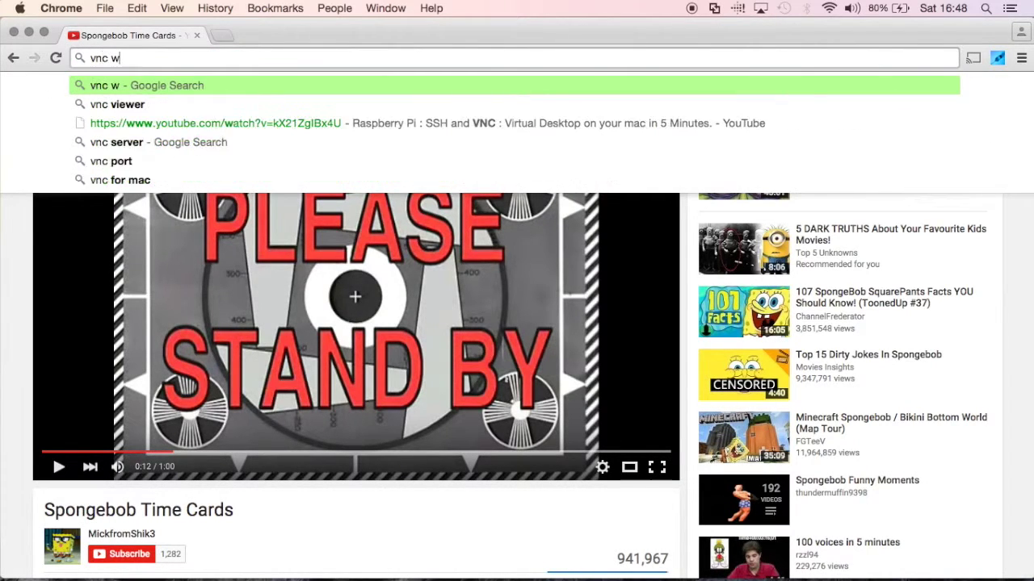
key("BackSpace")
key("Down")
key("Return")
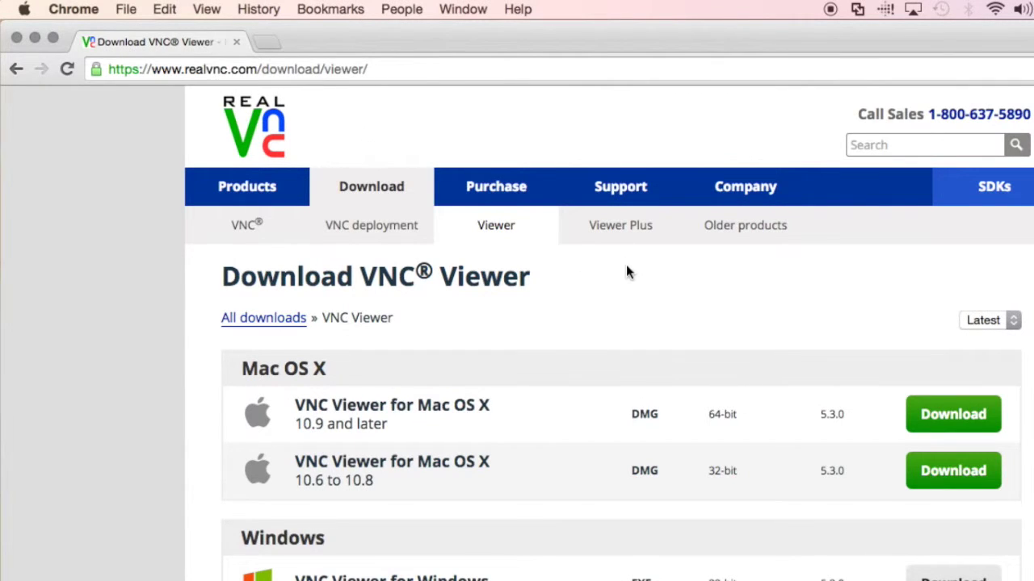
left_click(963, 415)
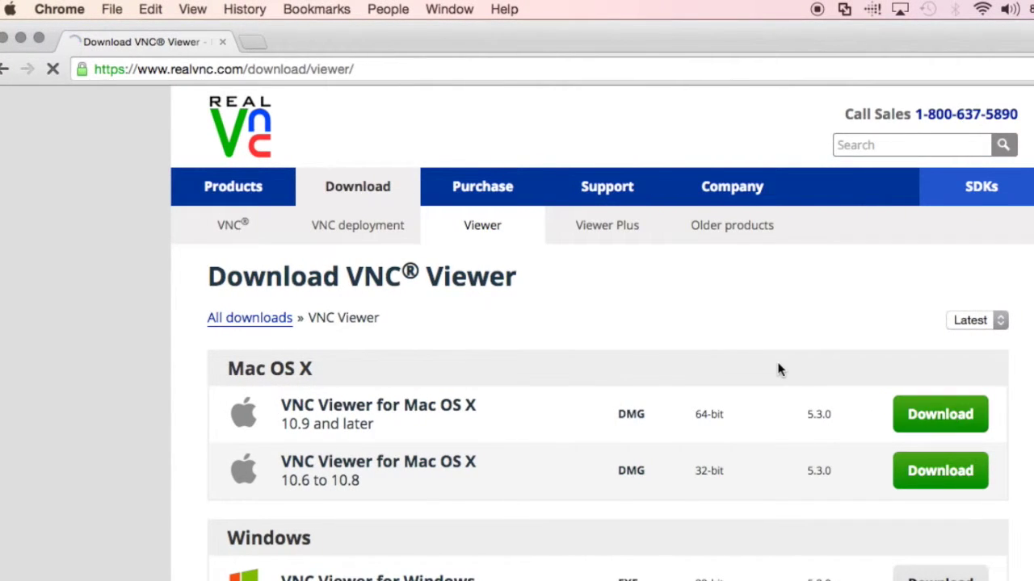
Fill in the Name and Email fields on RealVNC's form and submit it.
scroll(747, 374, "down", 4)
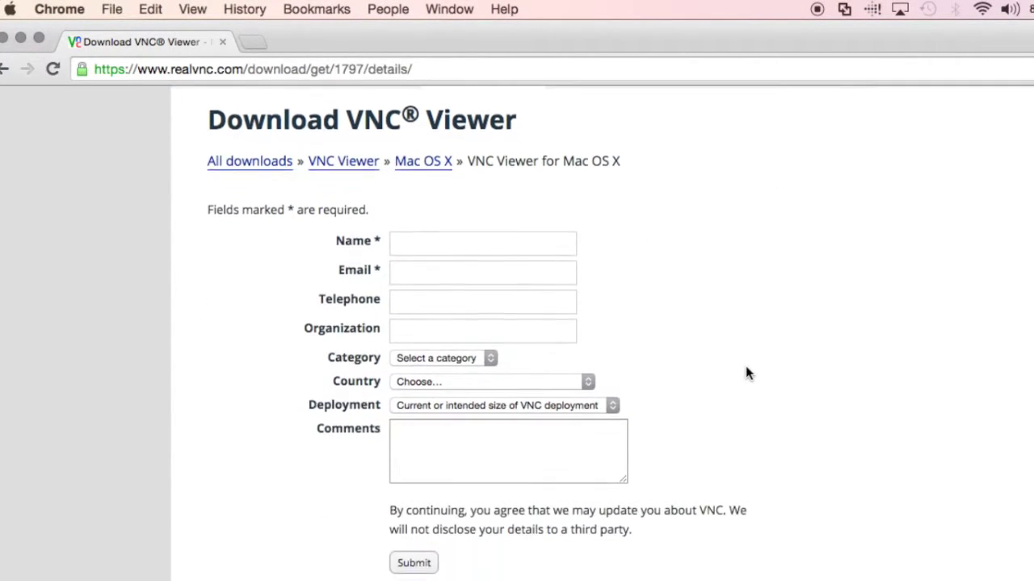
left_click(450, 237)
type("asdfasd")
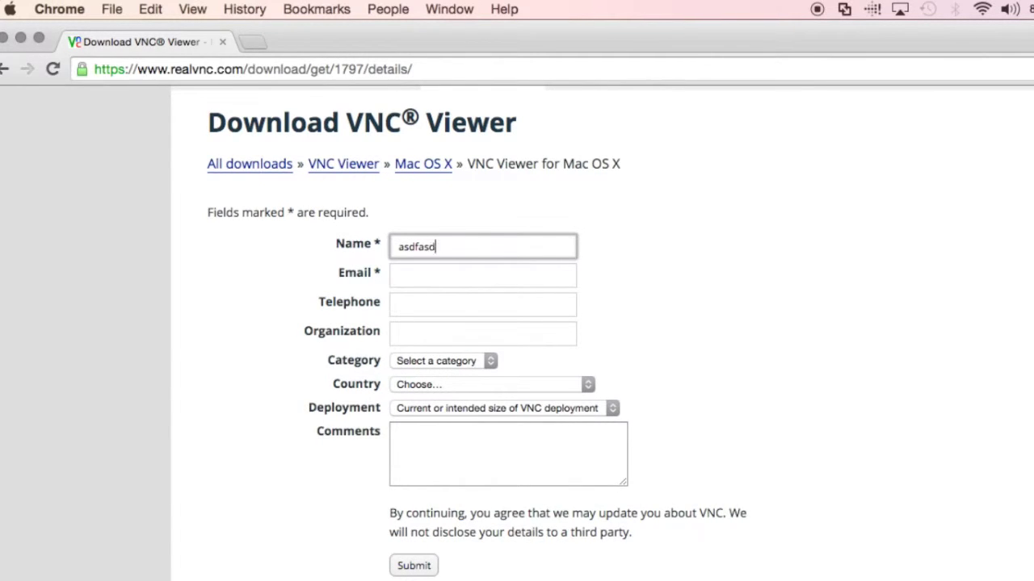
type("fa")
left_click(442, 278)
type("asdfa")
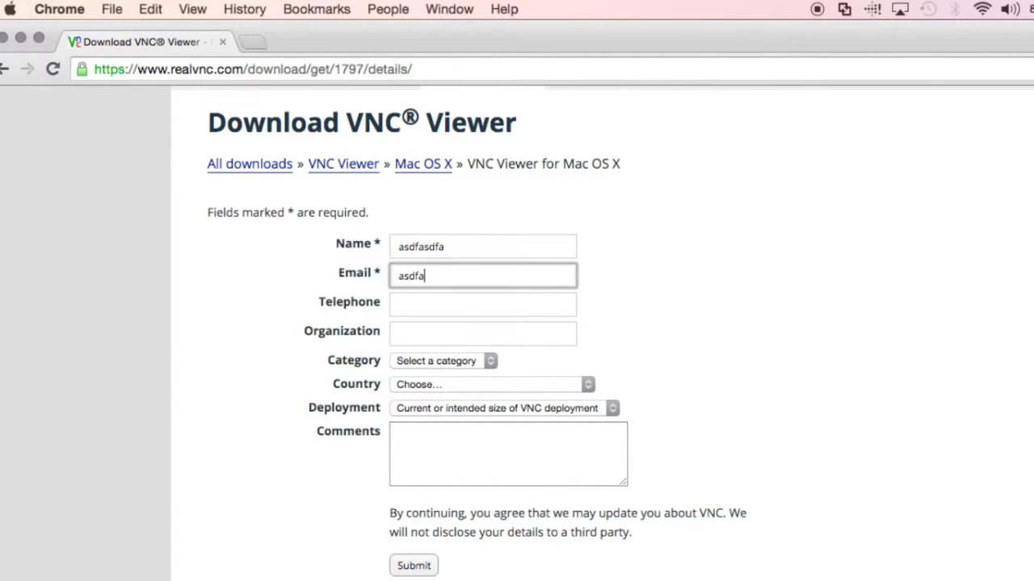
type("sdf@asdfasf.com")
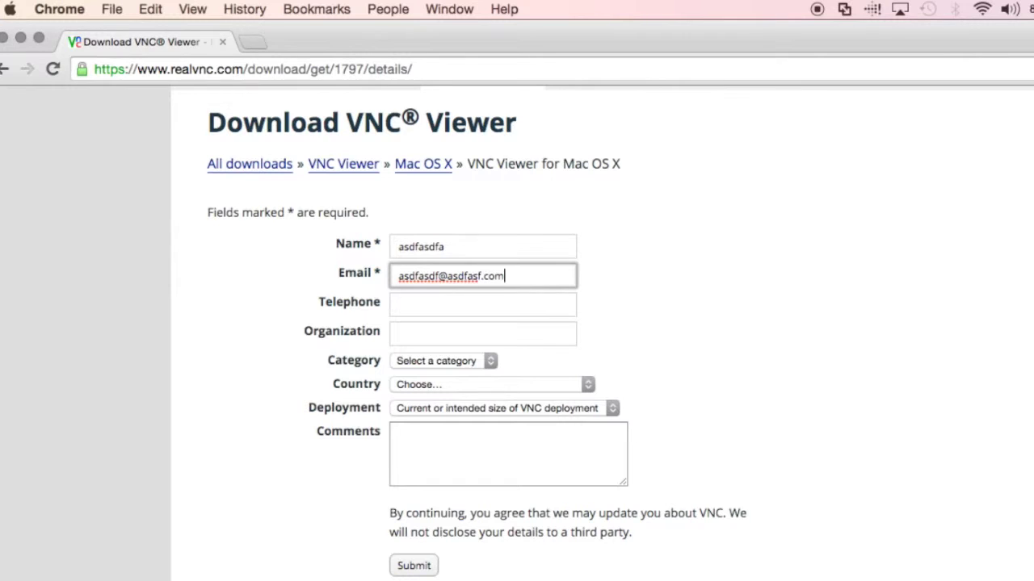
left_click(413, 565)
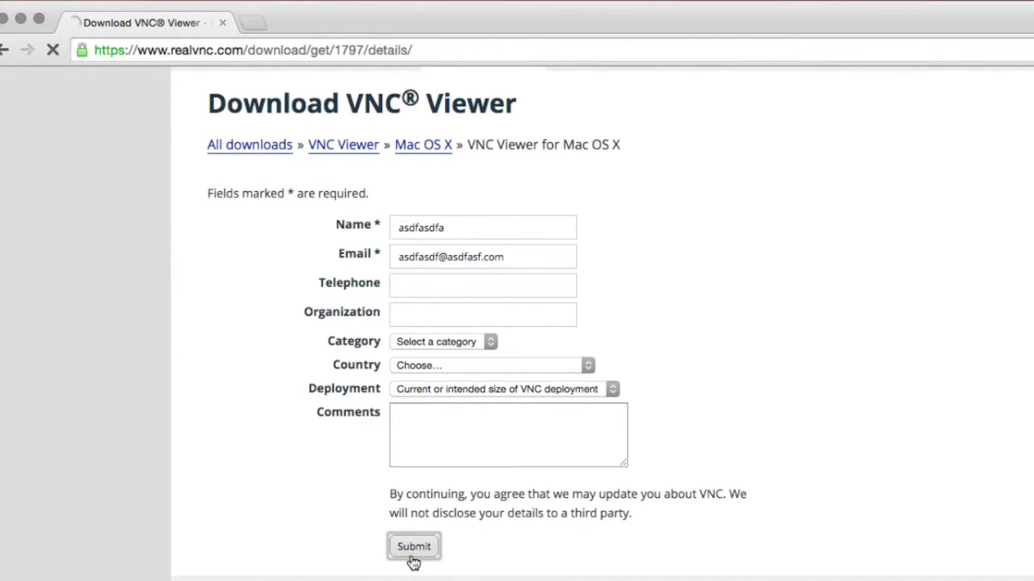
Accept the licence terms, start the VNC Viewer 5.3.0 download, and dismiss the download notice.
key("super+minus")
key("super+minus")
key("super+minus")
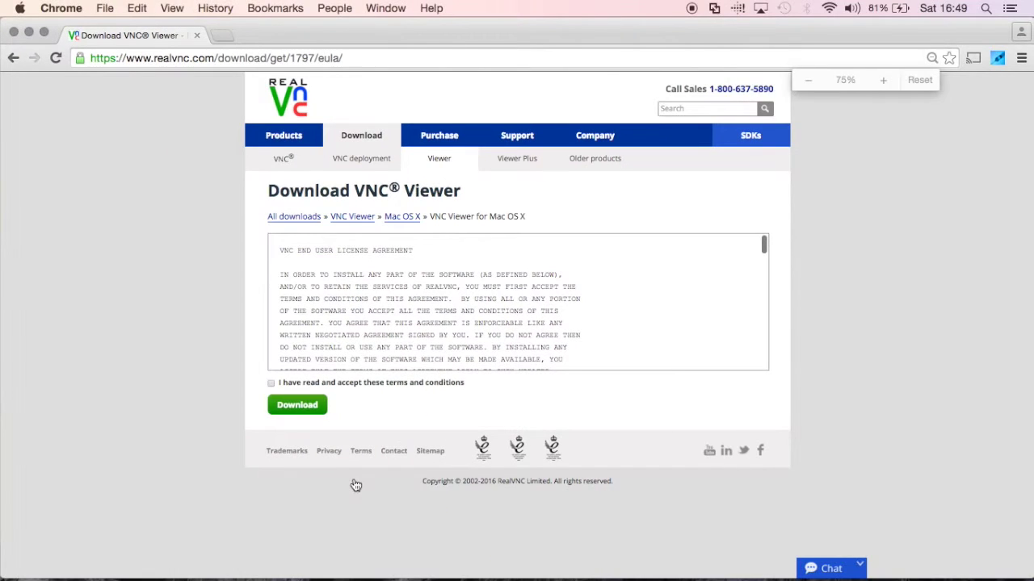
left_click(285, 383)
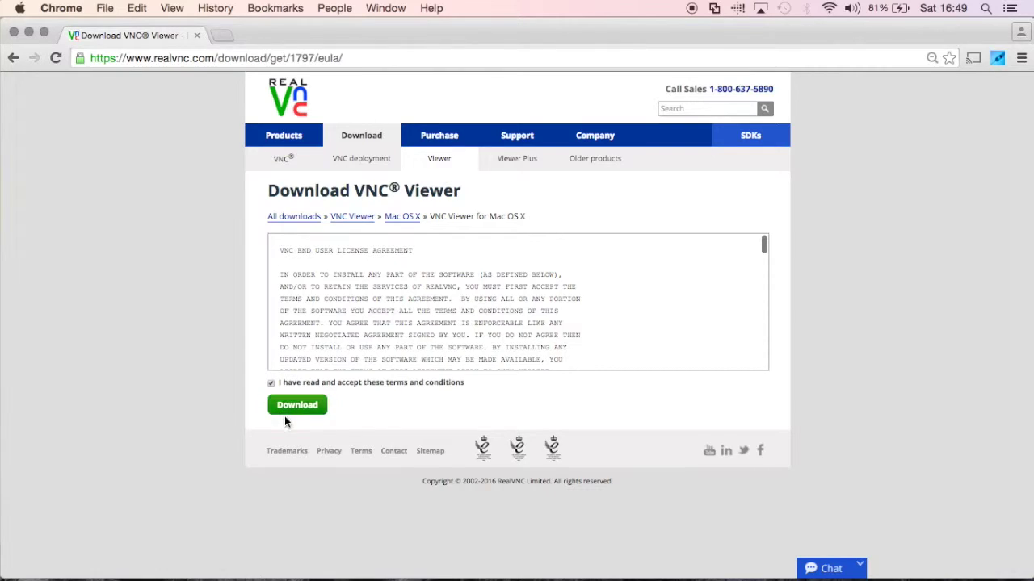
left_click(284, 403)
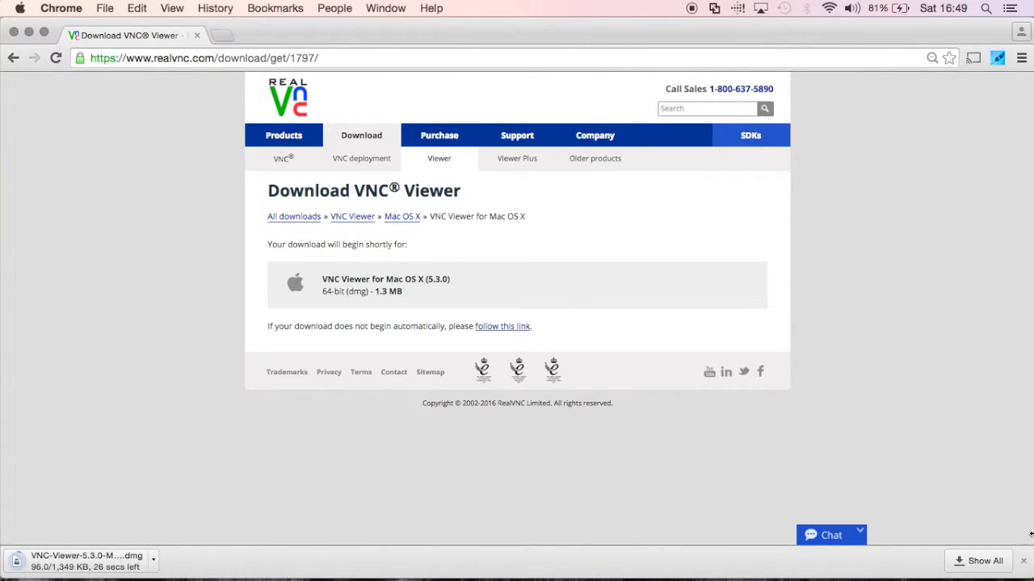
left_click(1023, 561)
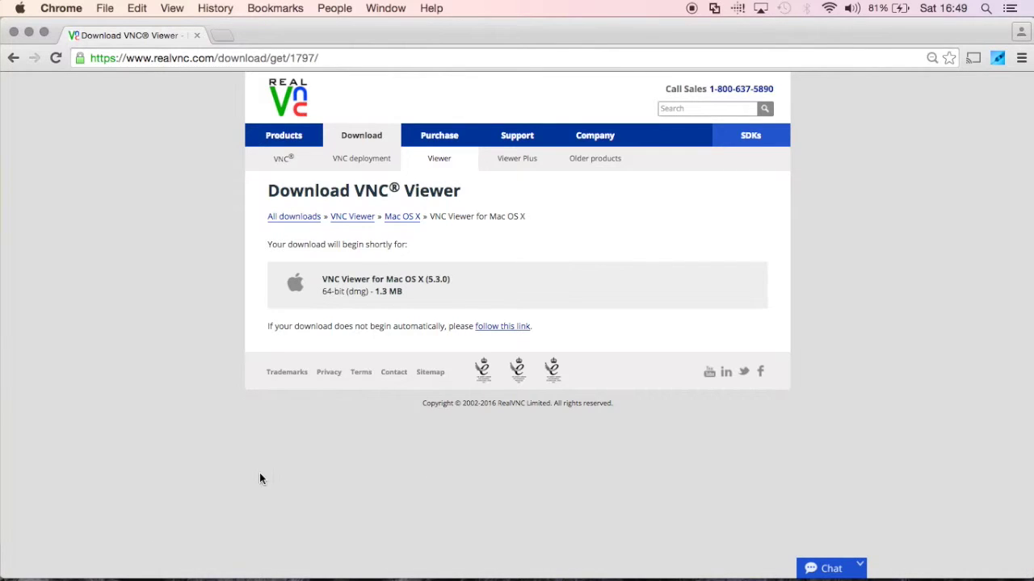
Launch the downloaded VNC Viewer, hide the browser and Kali VM, and position its window.
mouse_move(544, 569)
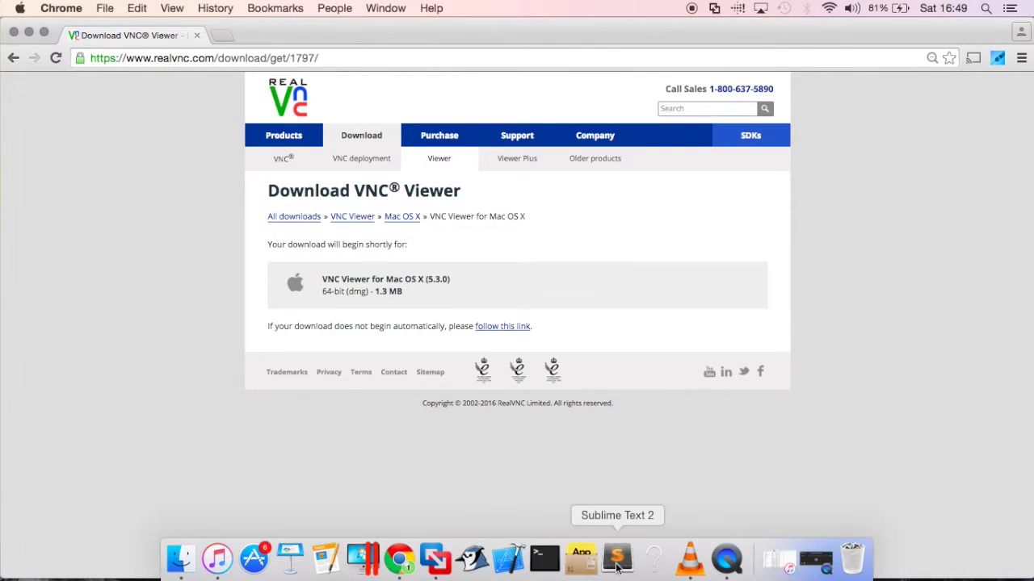
left_click(657, 569)
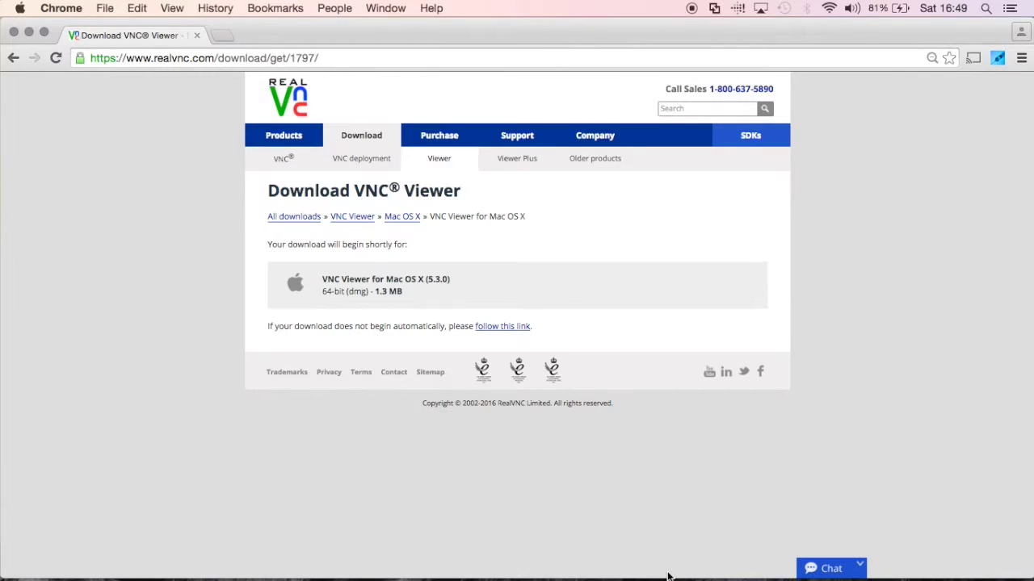
left_click(690, 260)
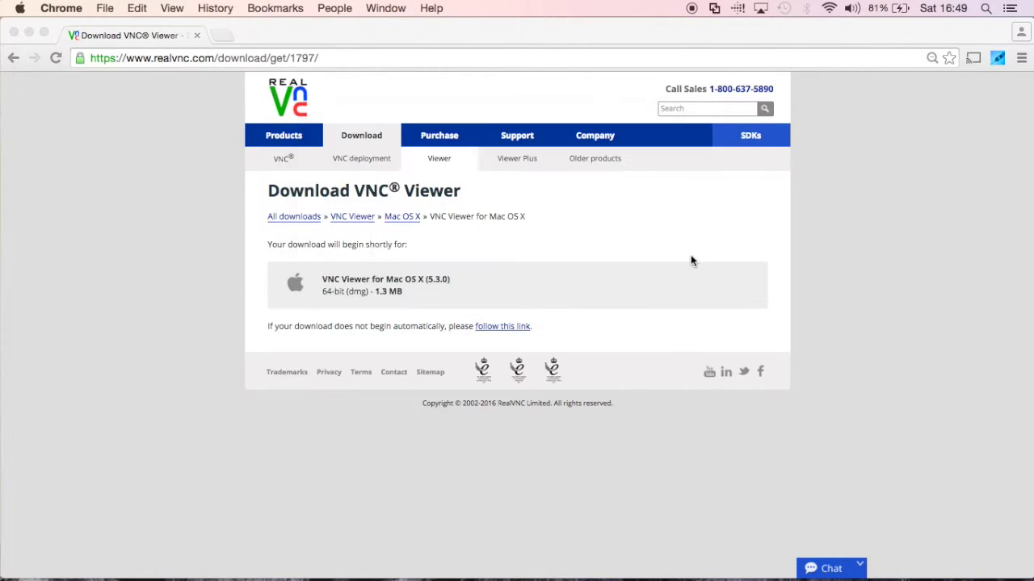
left_click(29, 32)
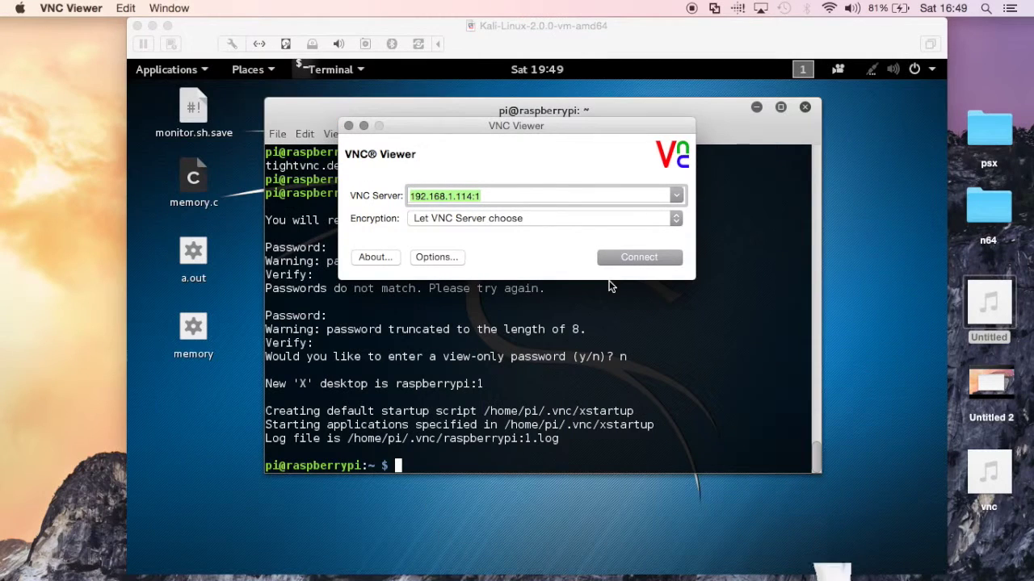
left_click(508, 197)
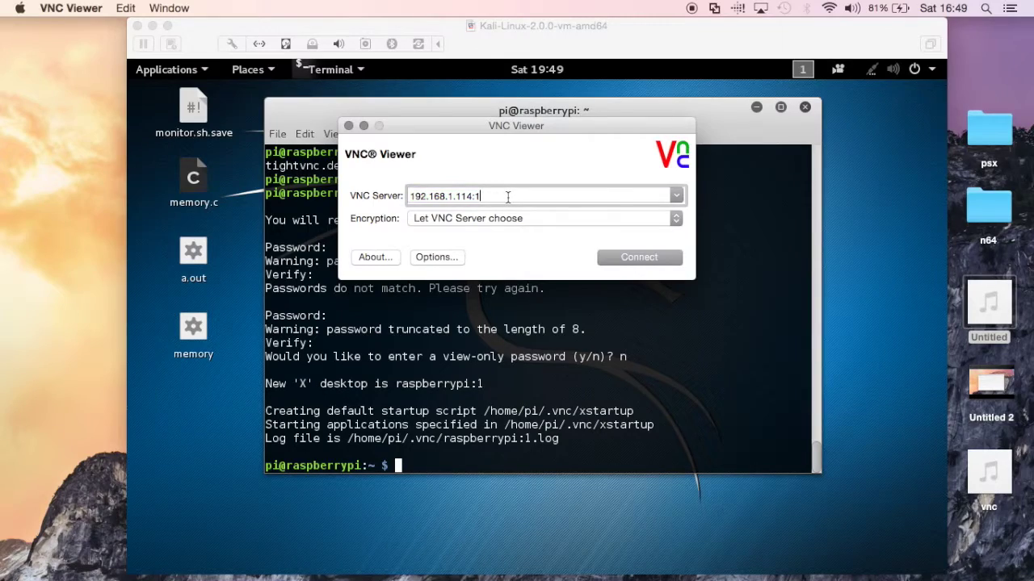
left_click(152, 26)
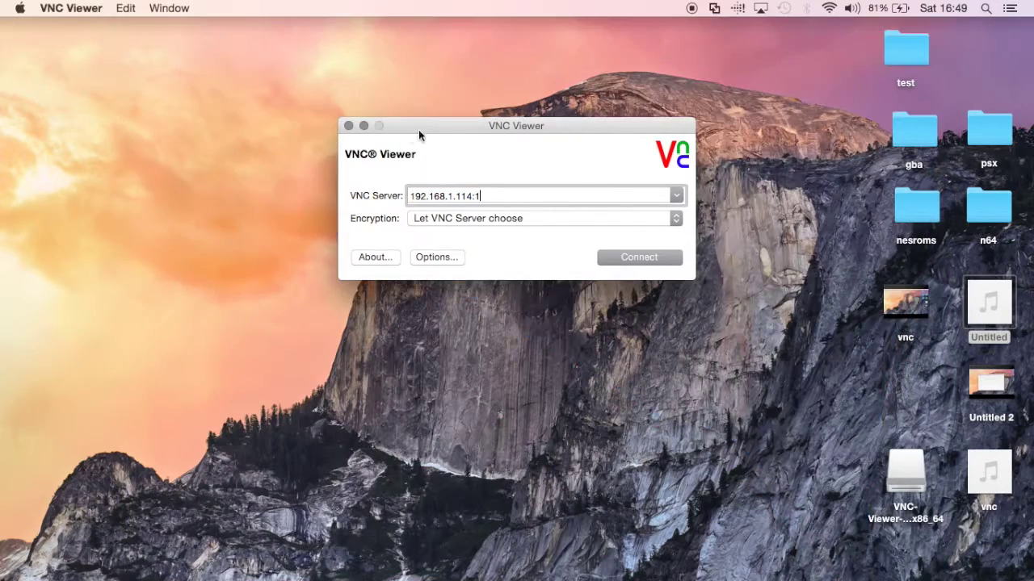
left_click_drag(434, 124, 323, 77)
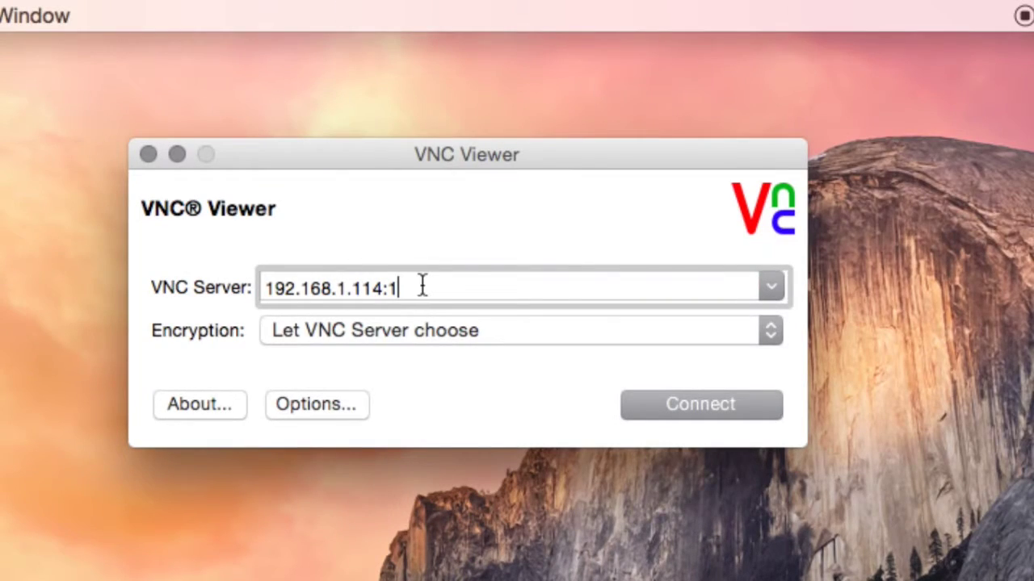
Change the VNC Server address from 114 to 192.168.1.113:1 and connect.
left_click_drag(422, 287, 369, 279)
left_click(370, 282)
key("shift+Left")
key("shift+Left")
key("shift+Left")
key("BackSpace")
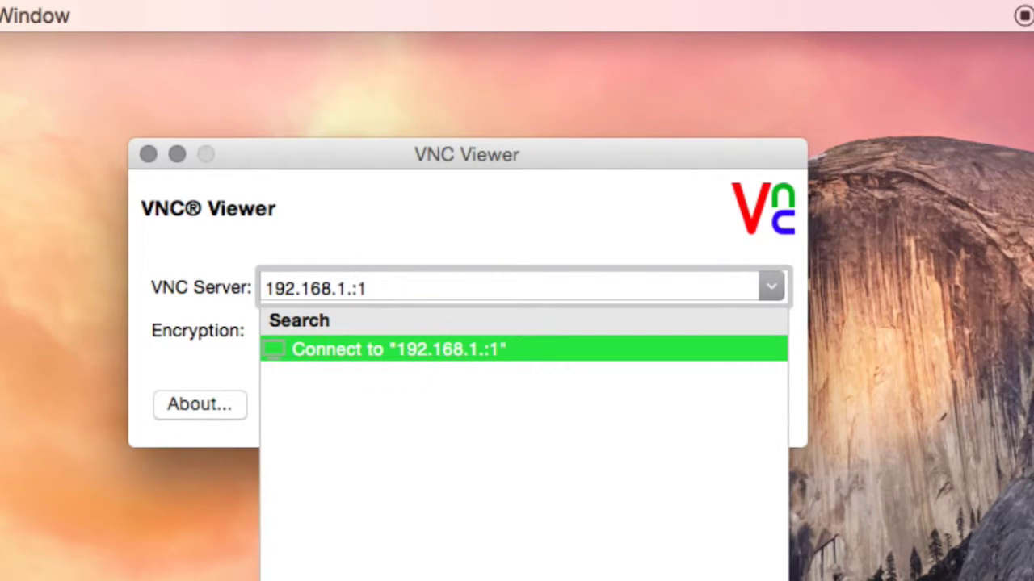
type("113")
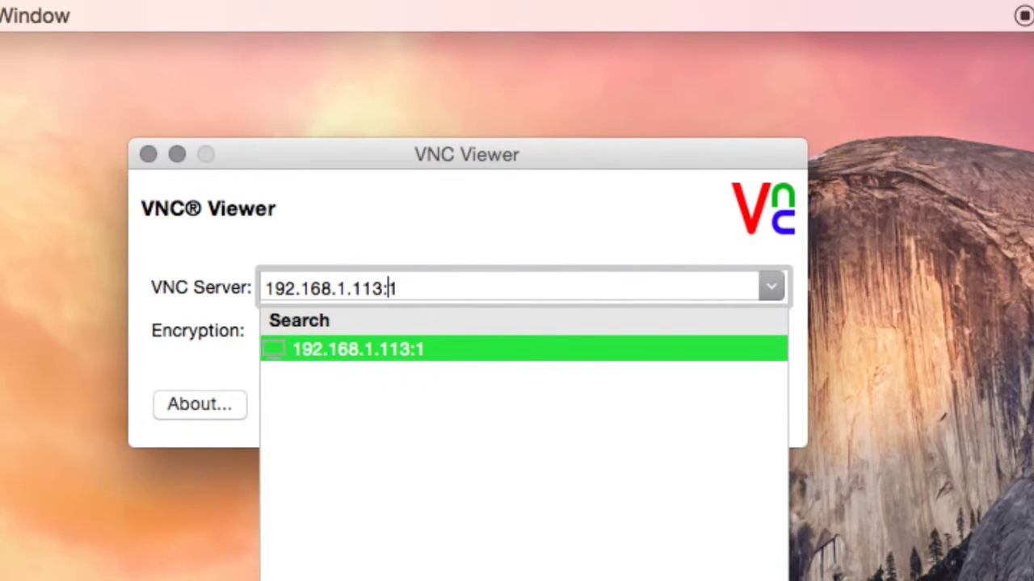
left_click(369, 215)
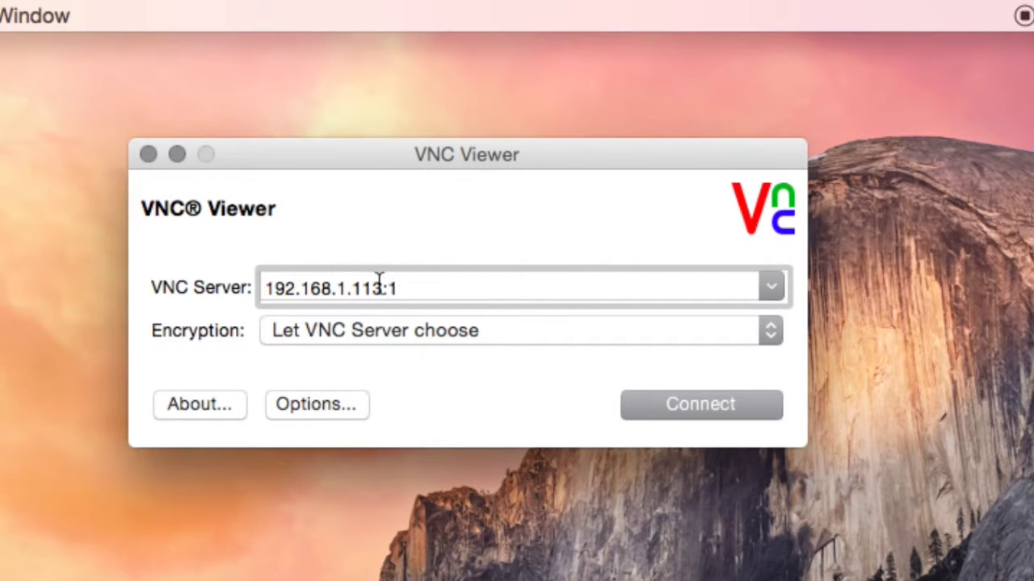
left_click_drag(383, 288, 394, 288)
left_click(675, 402)
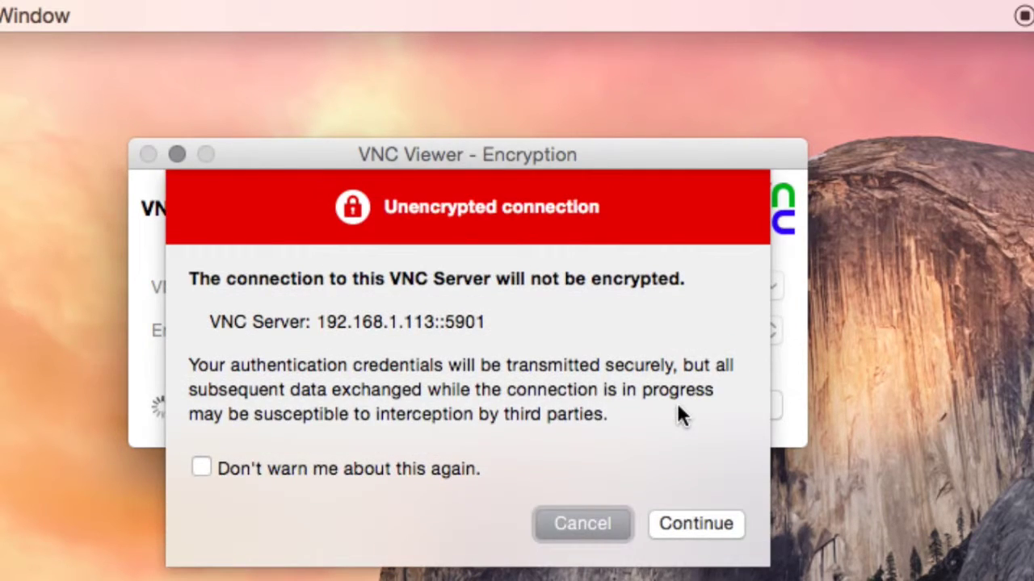
Continue past the unencrypted-connection warning and enter the VNC password.
left_click(701, 521)
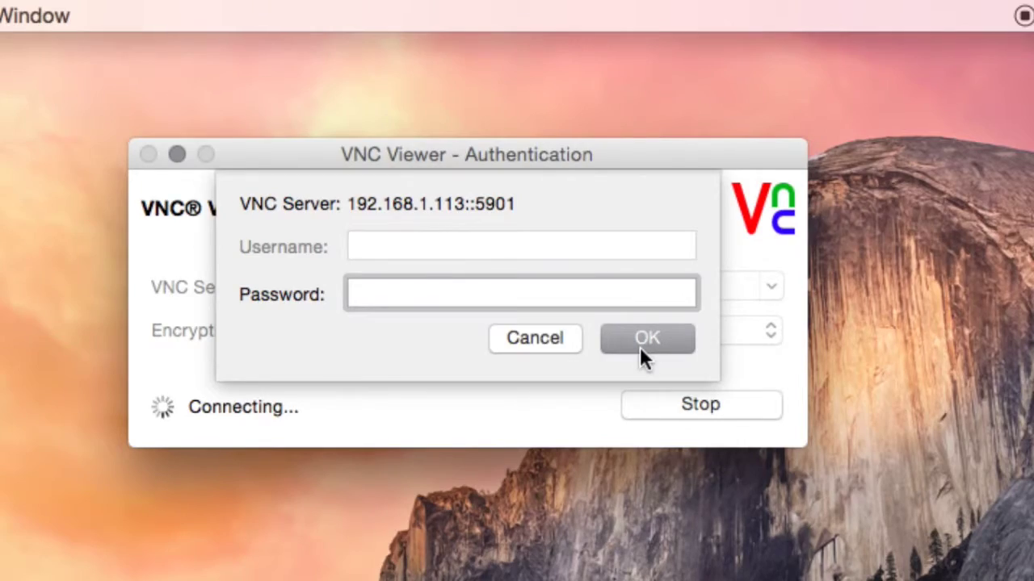
type("•")
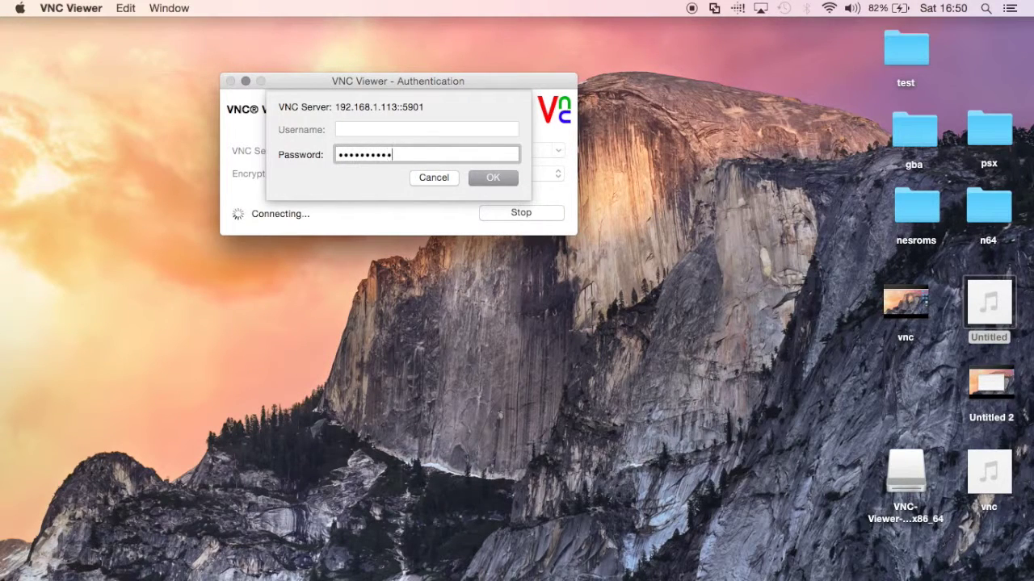
key("Return")
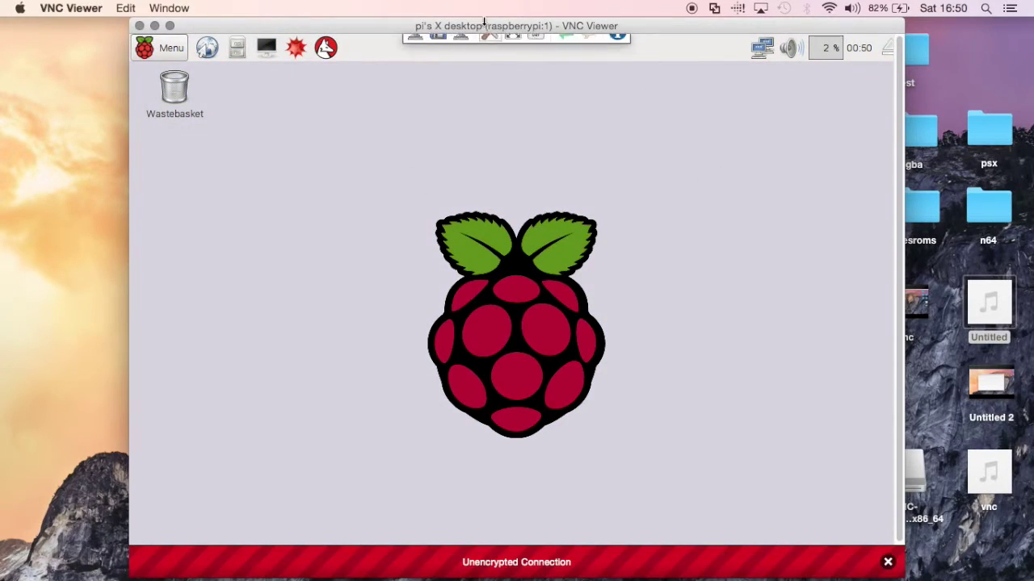
Reposition the Pi's remote desktop window and check its application menu.
left_click_drag(485, 22, 338, 4)
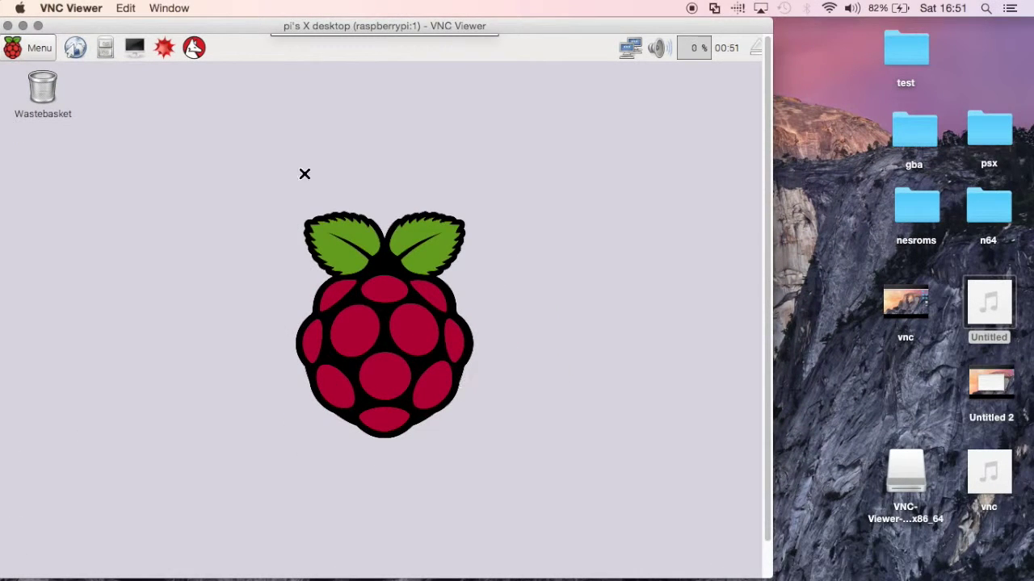
left_click(28, 51)
left_click(400, 275)
left_click_drag(228, 24, 487, 4)
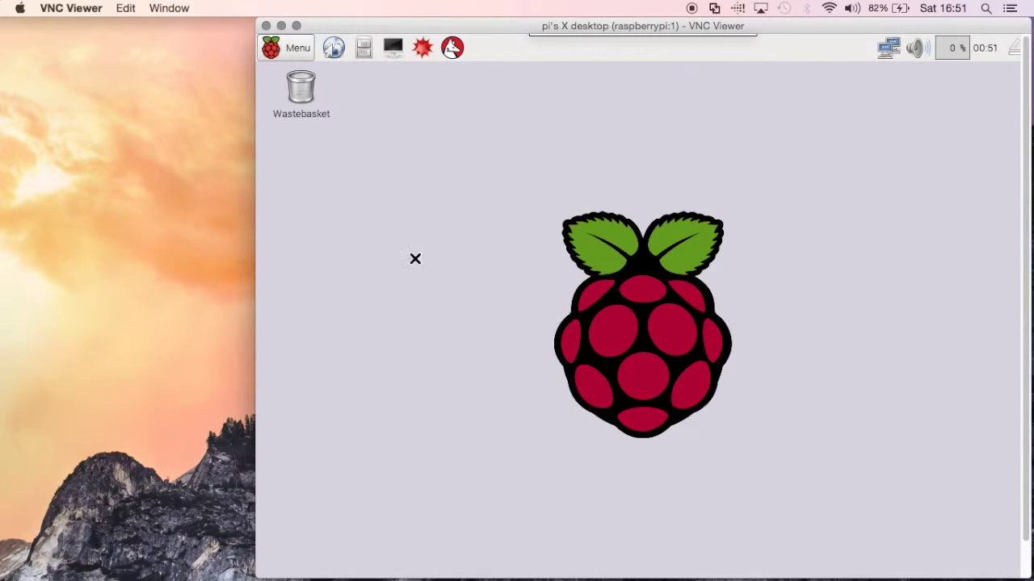